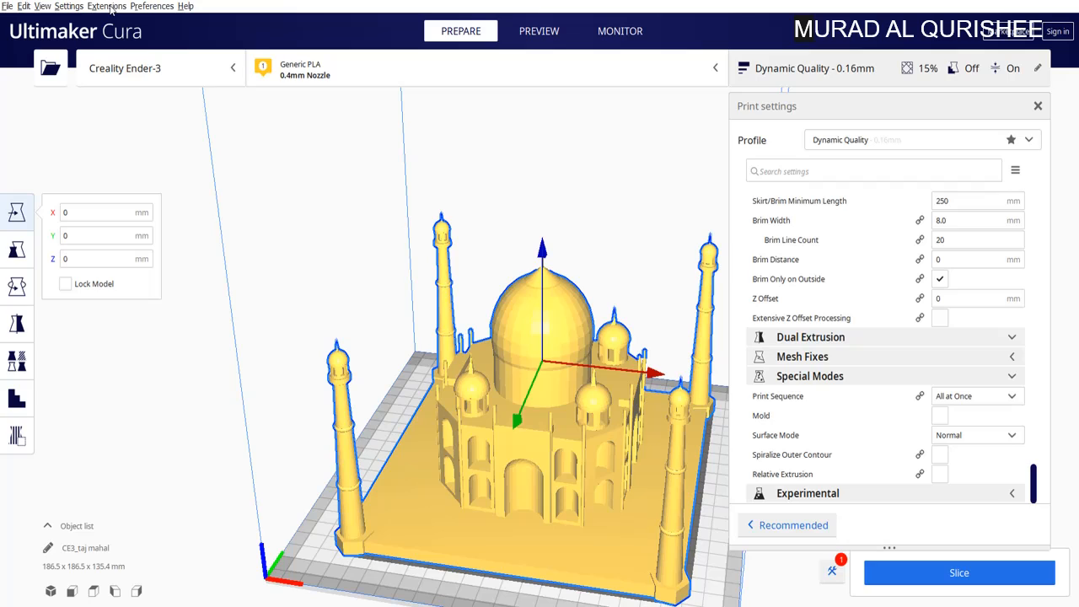
Step: Add a Pause at height script to the G-code post-processing scripts
left_click(108, 7)
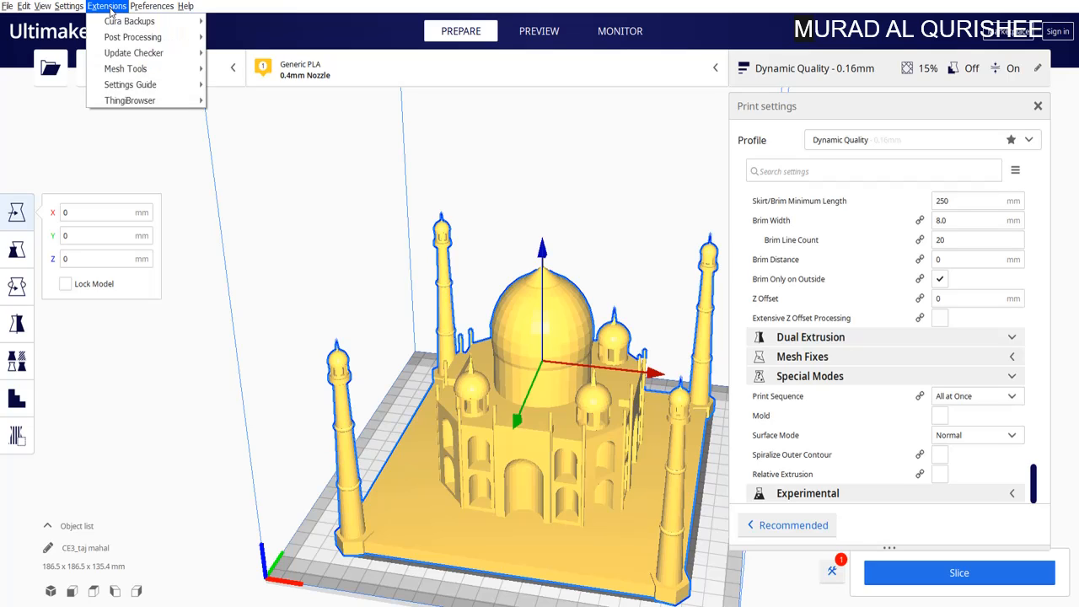
mouse_move(163, 44)
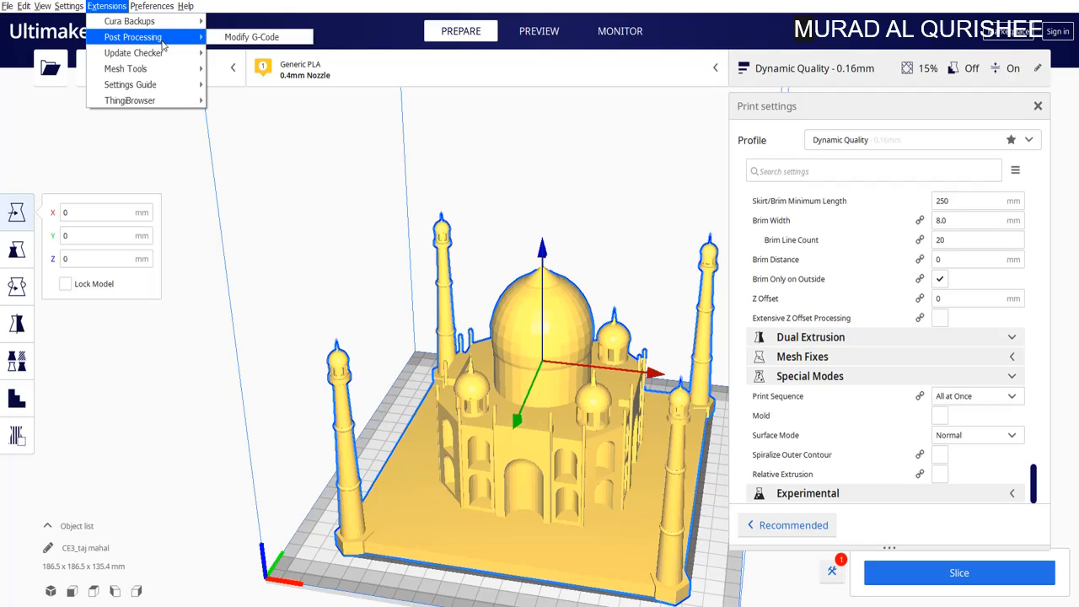
left_click(257, 41)
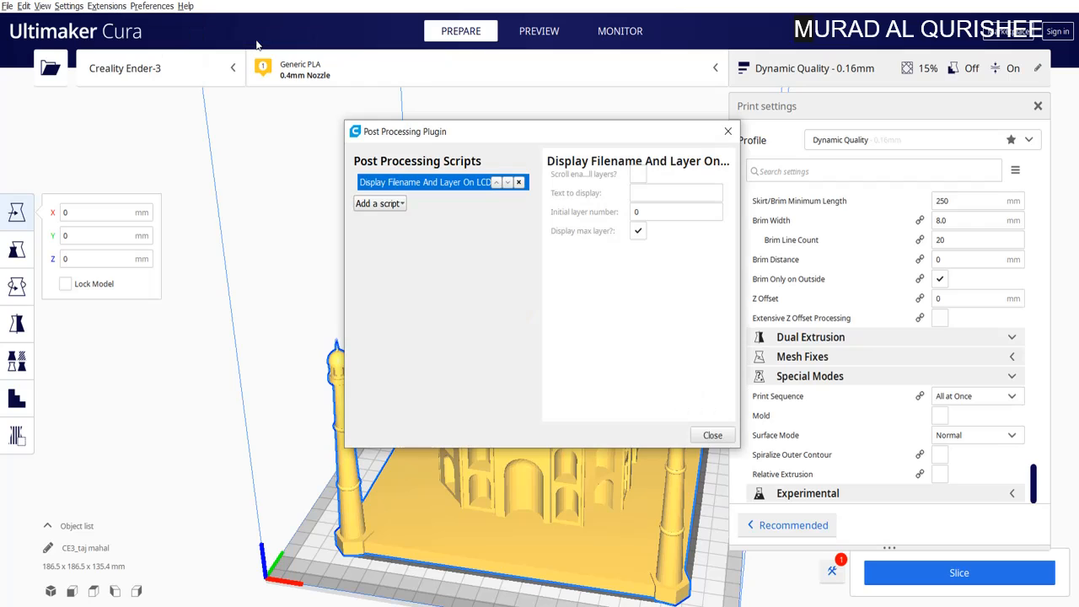
left_click(390, 207)
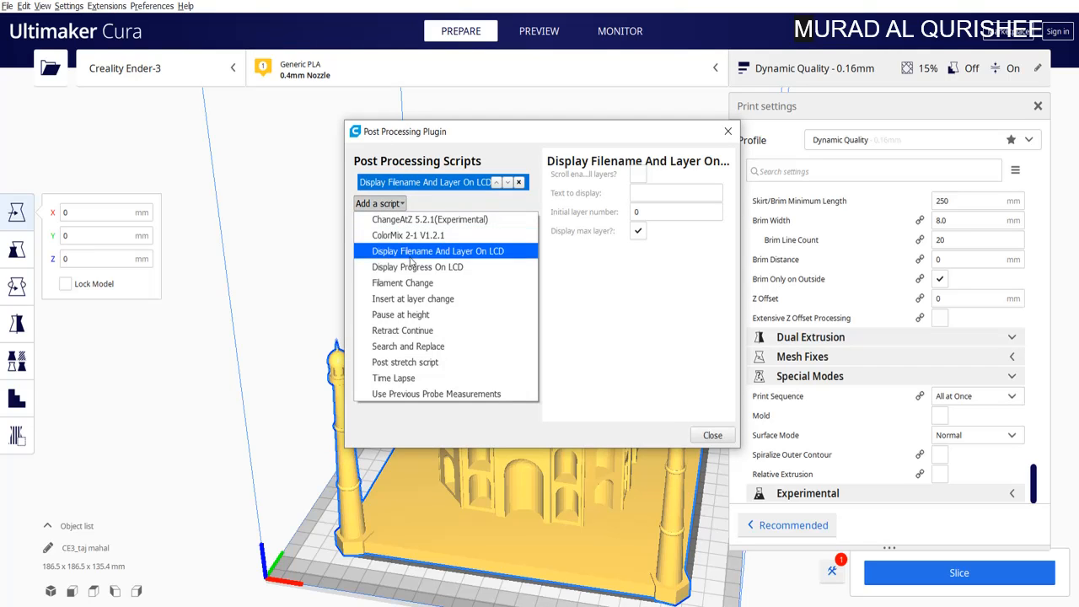
left_click(420, 318)
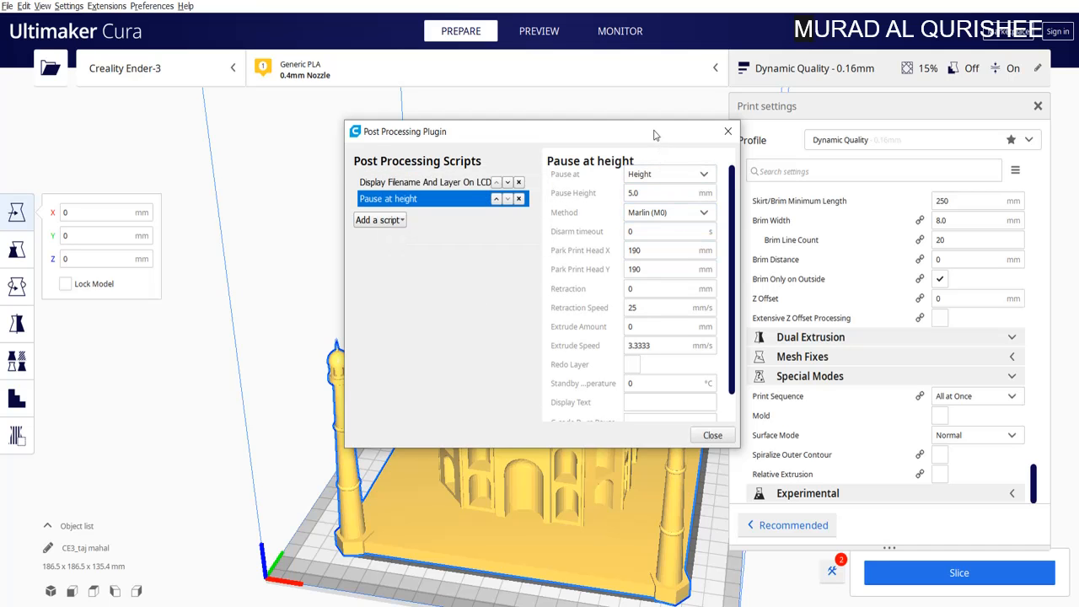
Step: Set the Pause at height script to pause at a Layer Number instead of a height
left_click_drag(658, 135, 414, 89)
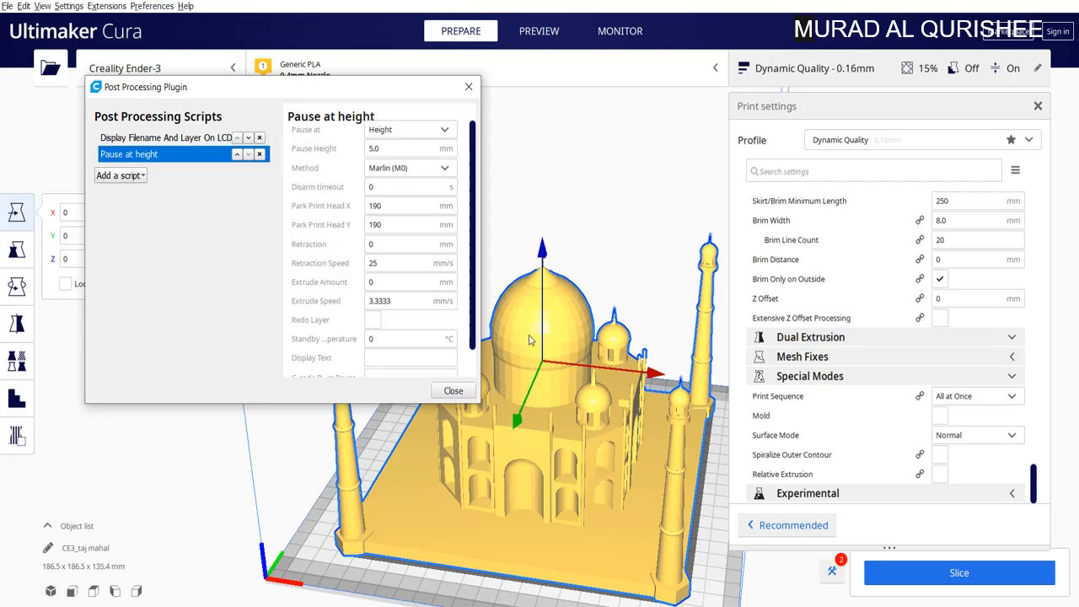
left_click(438, 131)
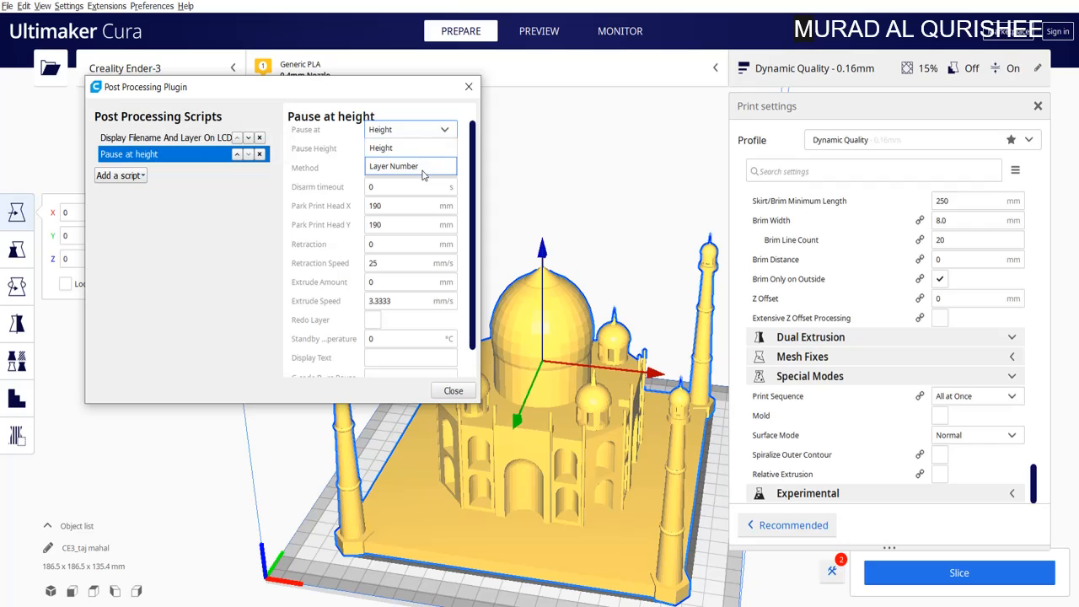
left_click(422, 167)
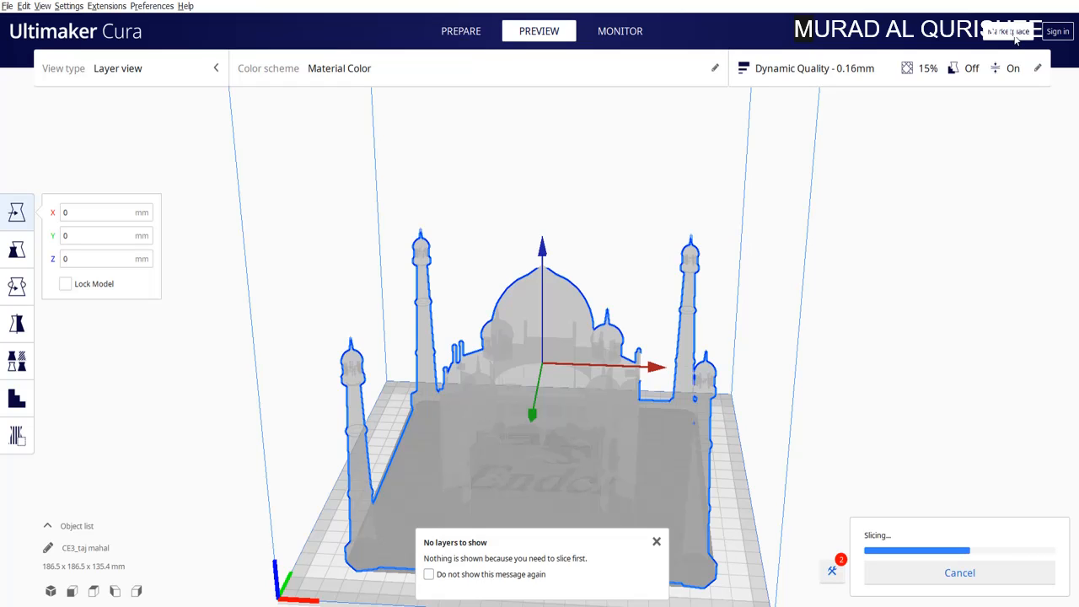
Step: Examine the premium and community plugins offered in the Marketplace, including Custom Supports, Printer Settings and Z Offset Setting, and close it
left_click(1016, 38)
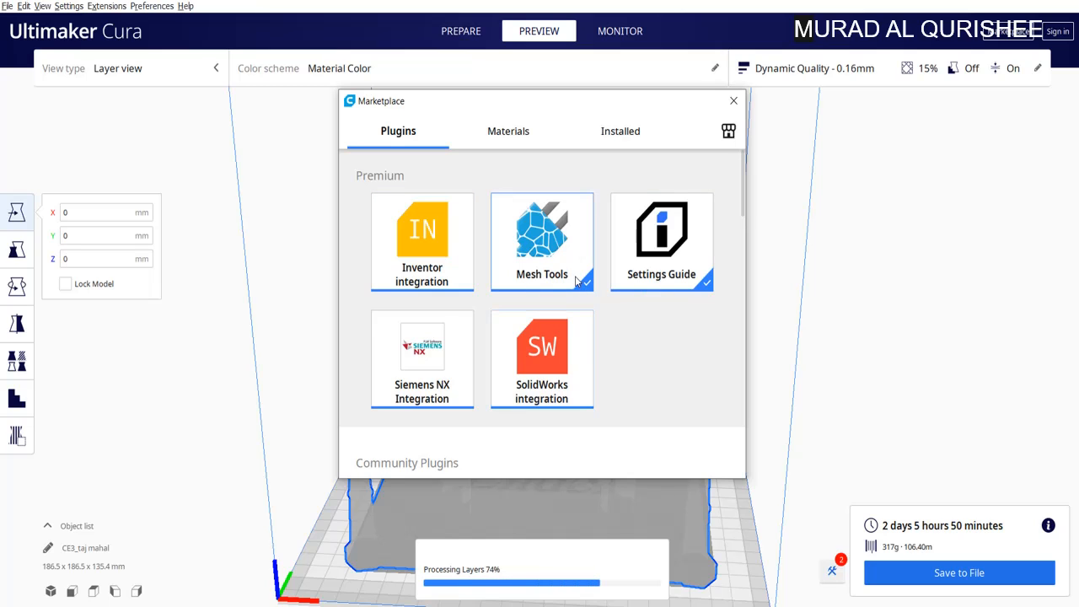
scroll(576, 280, "down", 4)
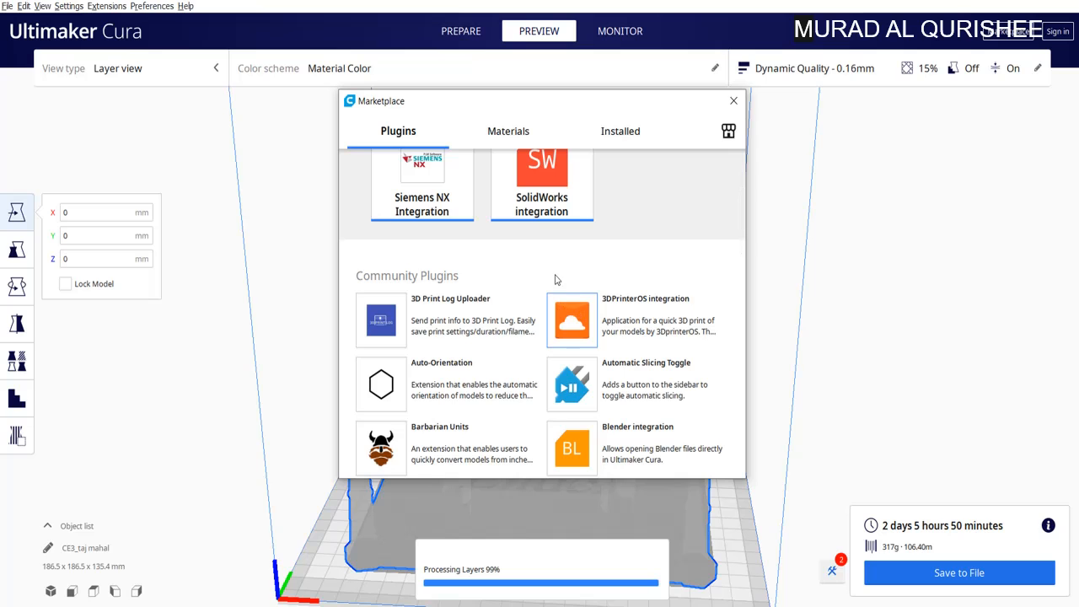
scroll(473, 245, "up", 2)
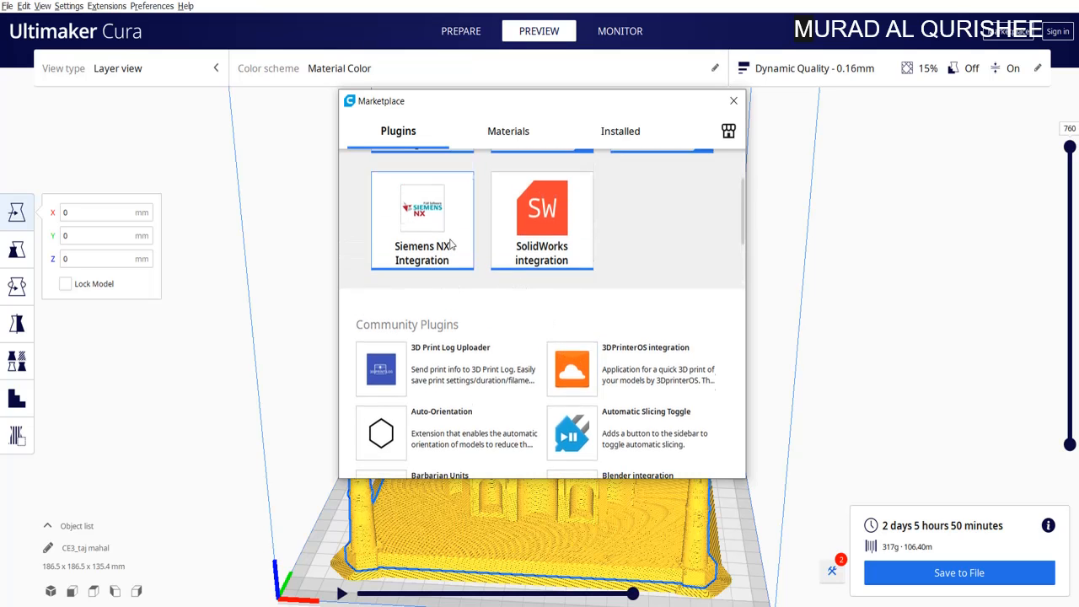
scroll(458, 249, "down", 12)
scroll(458, 248, "up", 6)
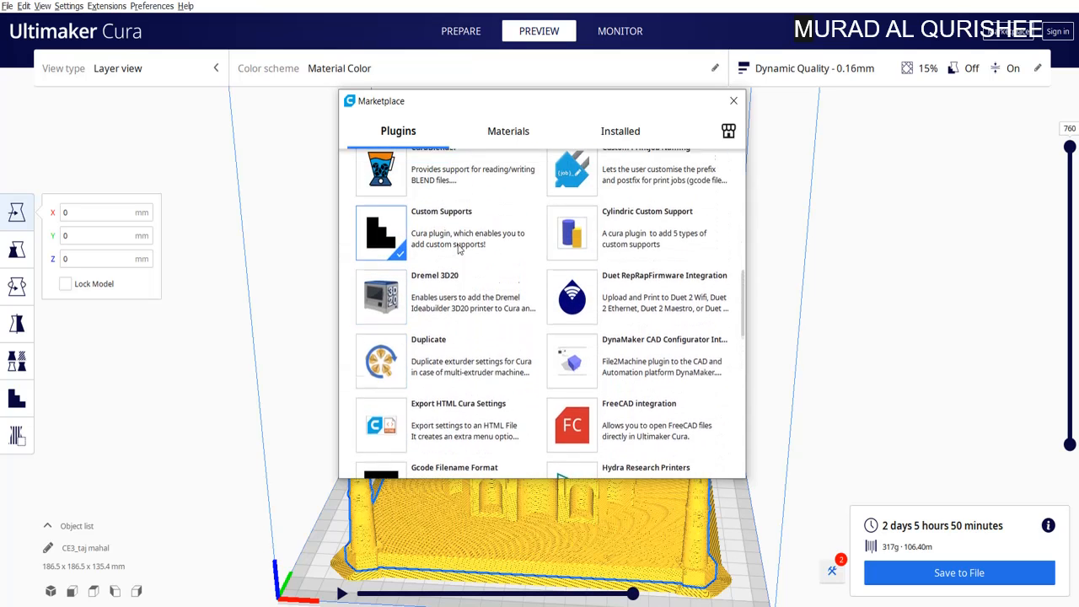
scroll(458, 249, "down", 1)
scroll(458, 248, "up", 4)
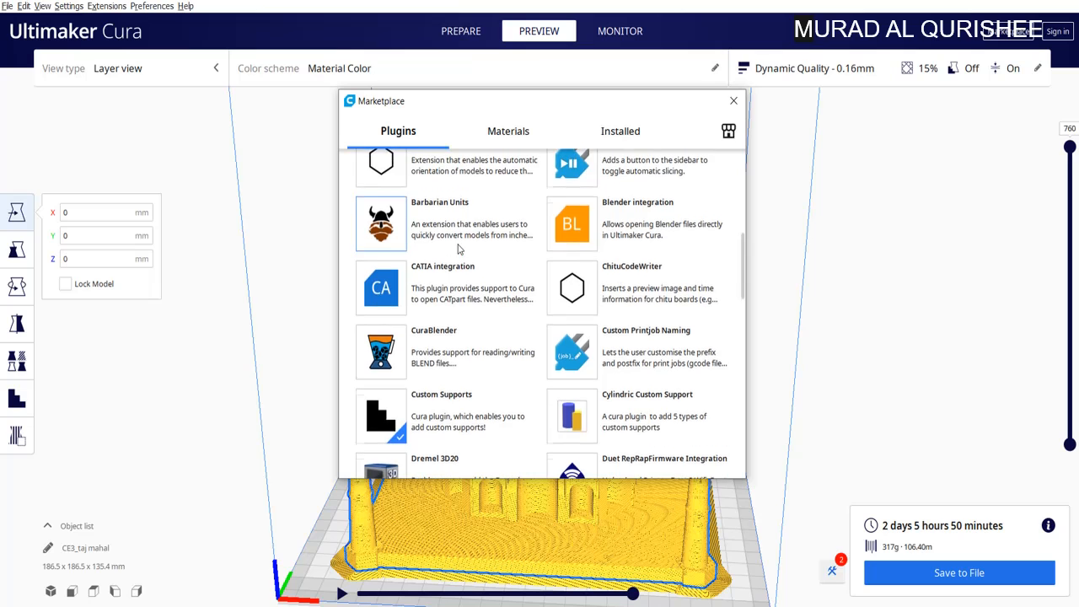
scroll(460, 249, "up", 2)
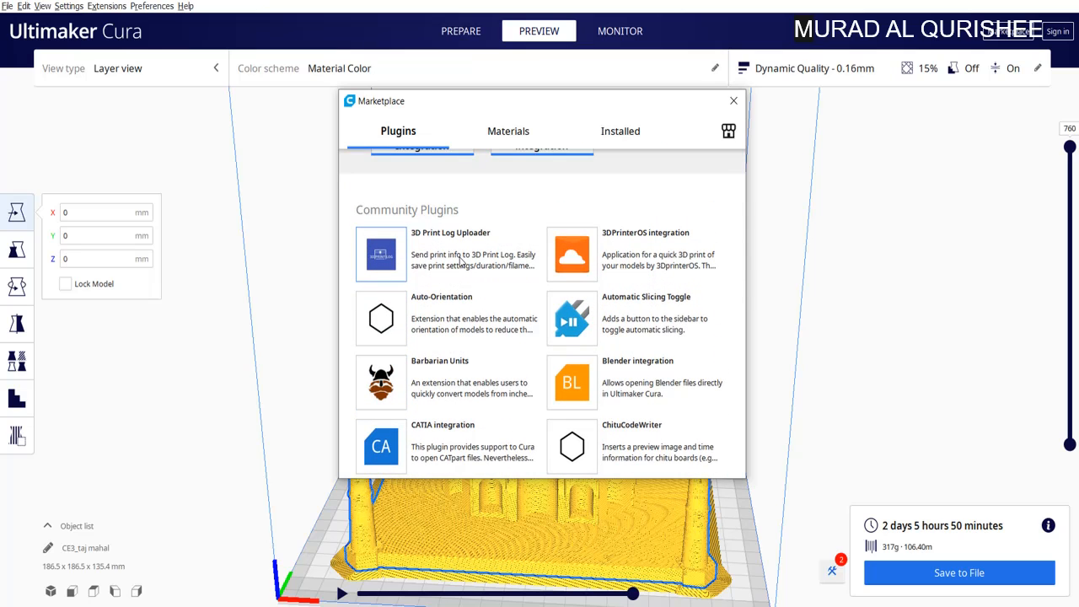
scroll(459, 261, "down", 5)
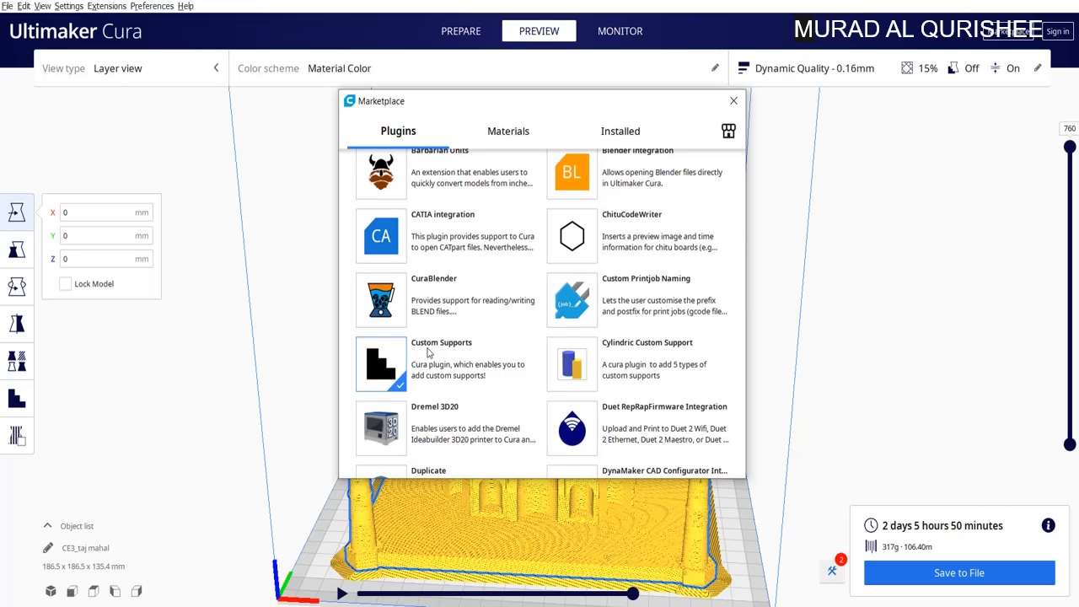
scroll(428, 353, "down", 10)
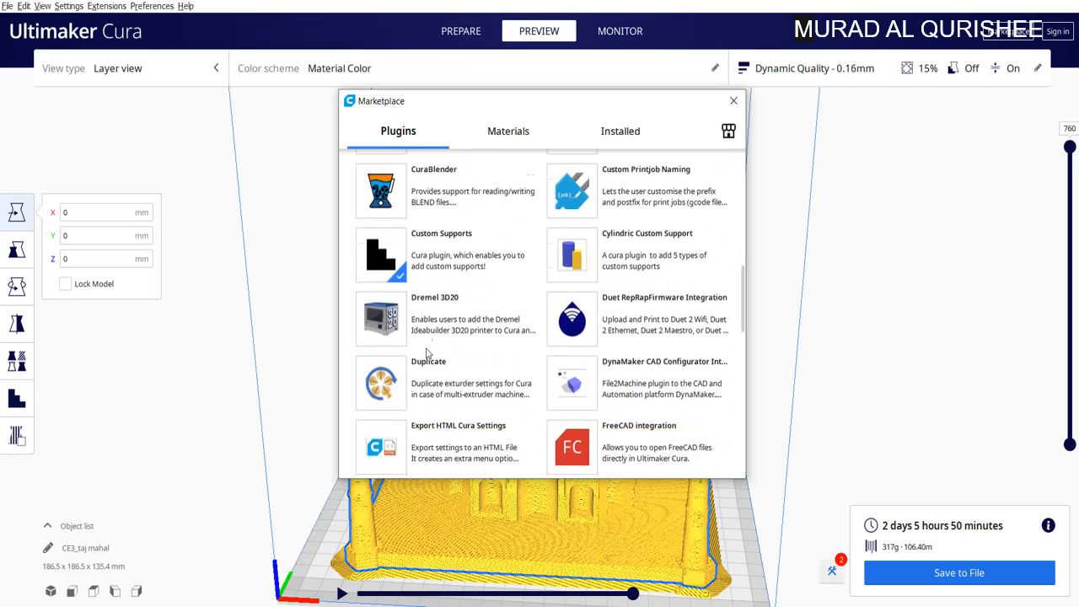
scroll(427, 353, "down", 8)
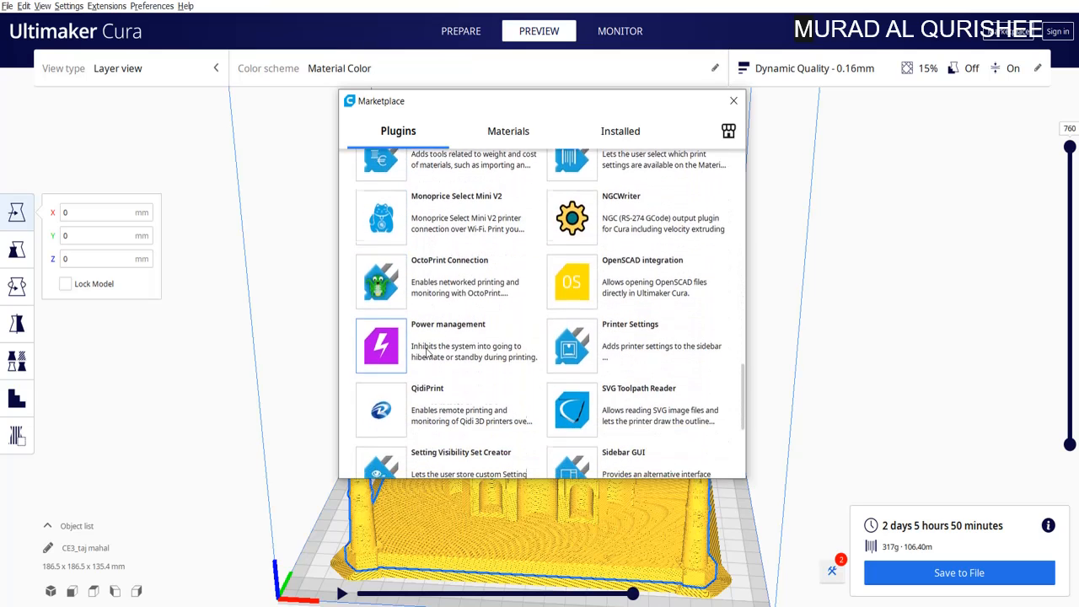
scroll(427, 353, "down", 1)
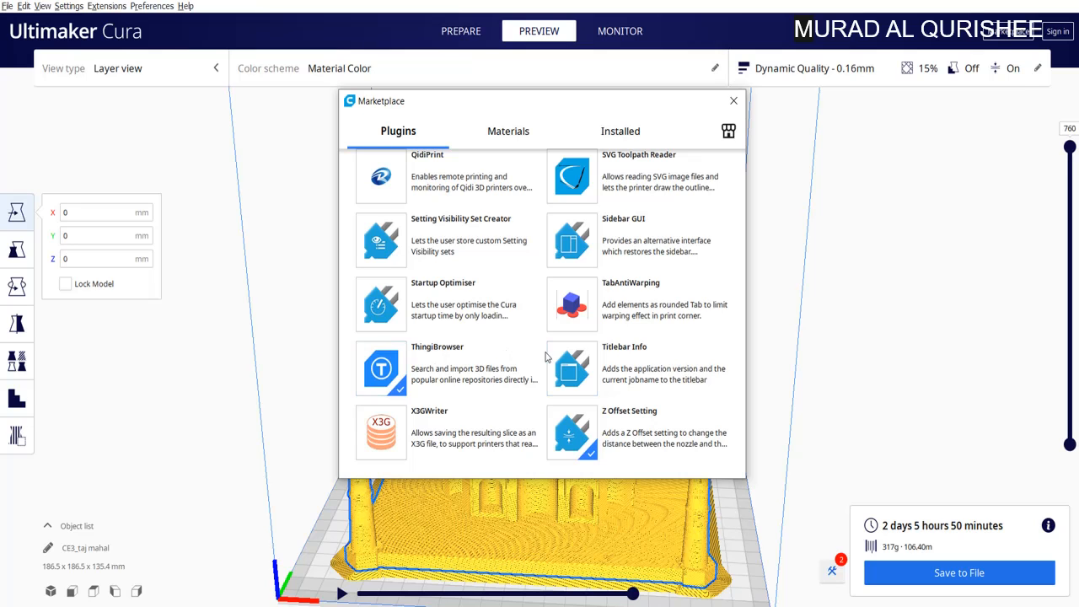
scroll(570, 333, "up", 3)
scroll(570, 329, "up", 3)
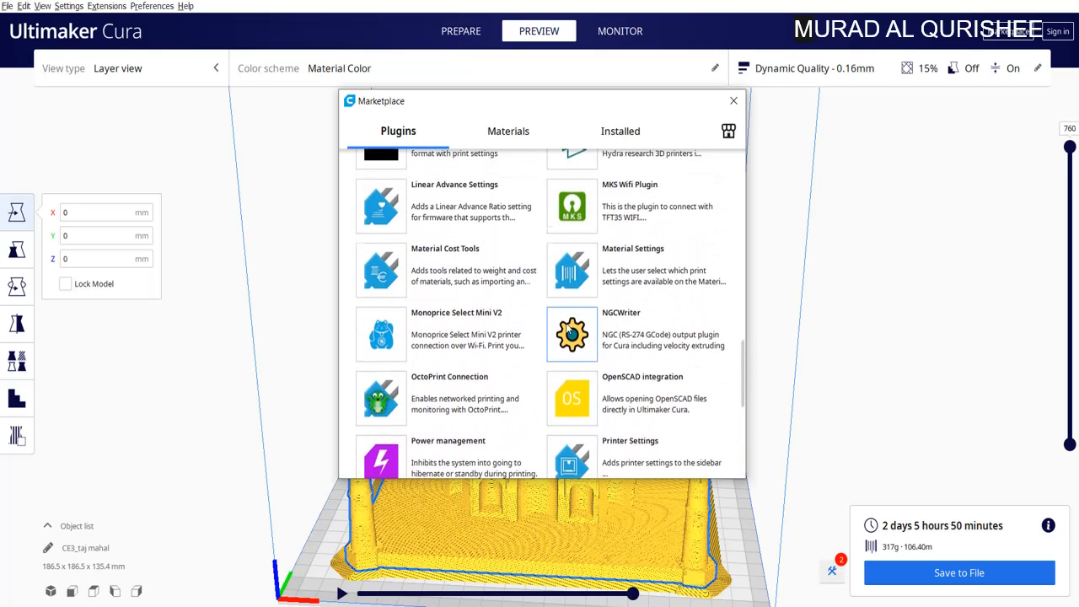
scroll(568, 328, "down", 2)
scroll(569, 329, "down", 1)
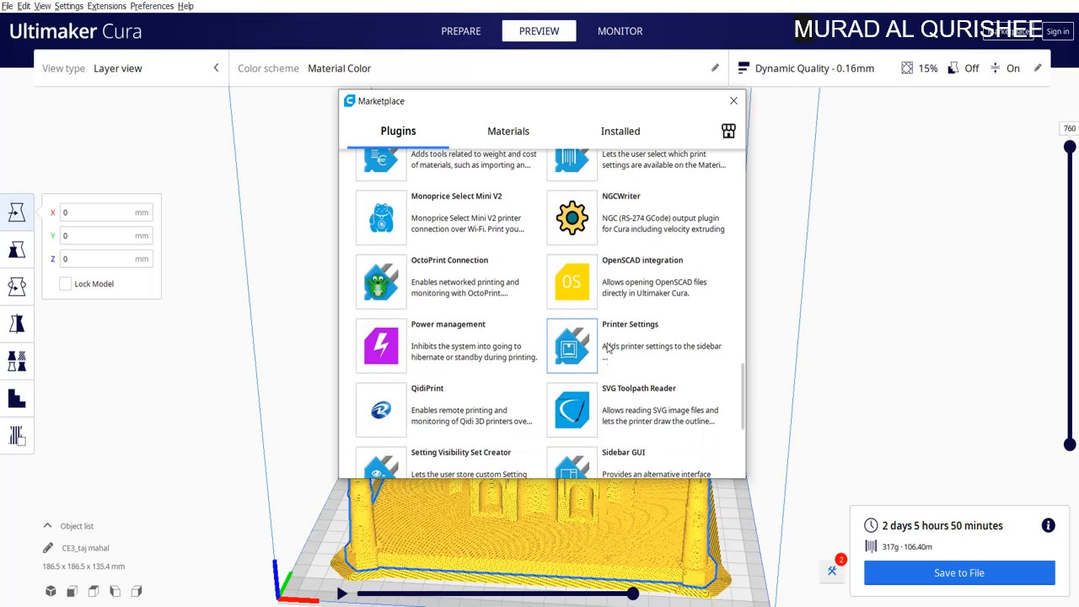
scroll(613, 329, "up", 7)
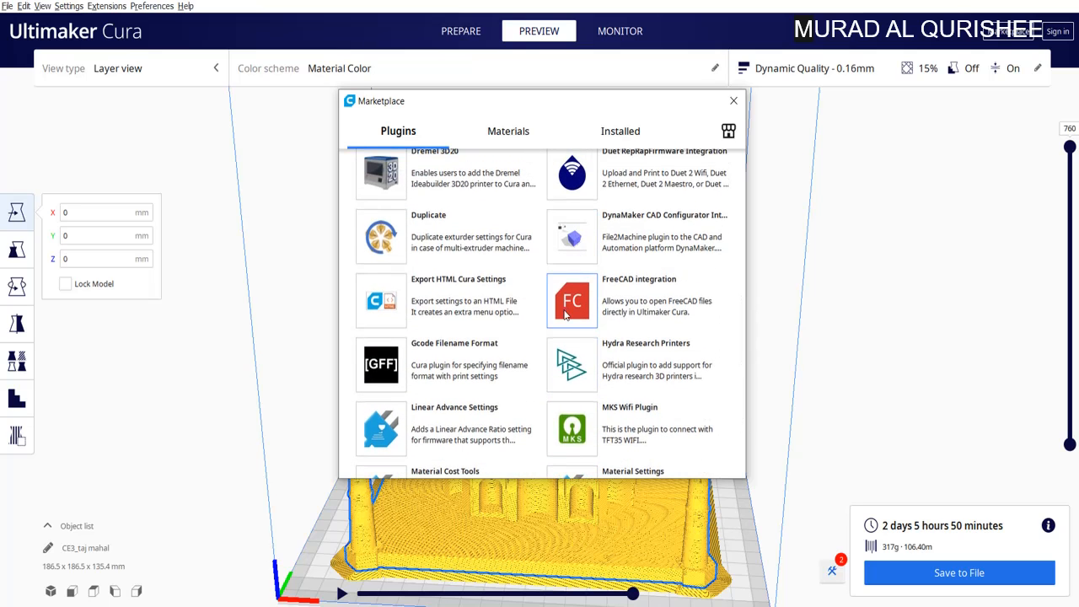
scroll(565, 314, "down", 10)
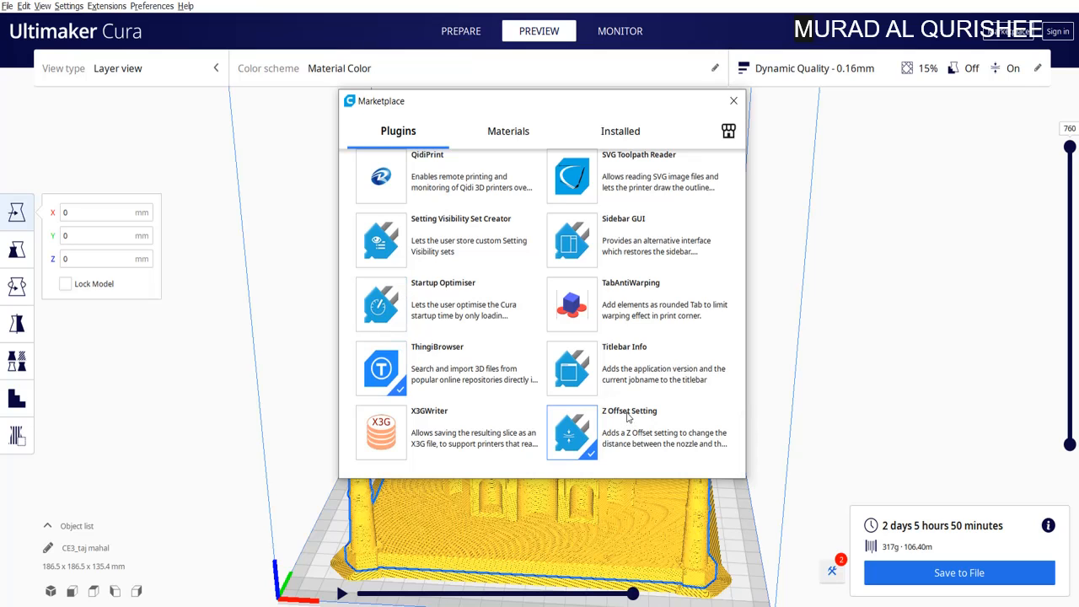
scroll(628, 419, "up", 8)
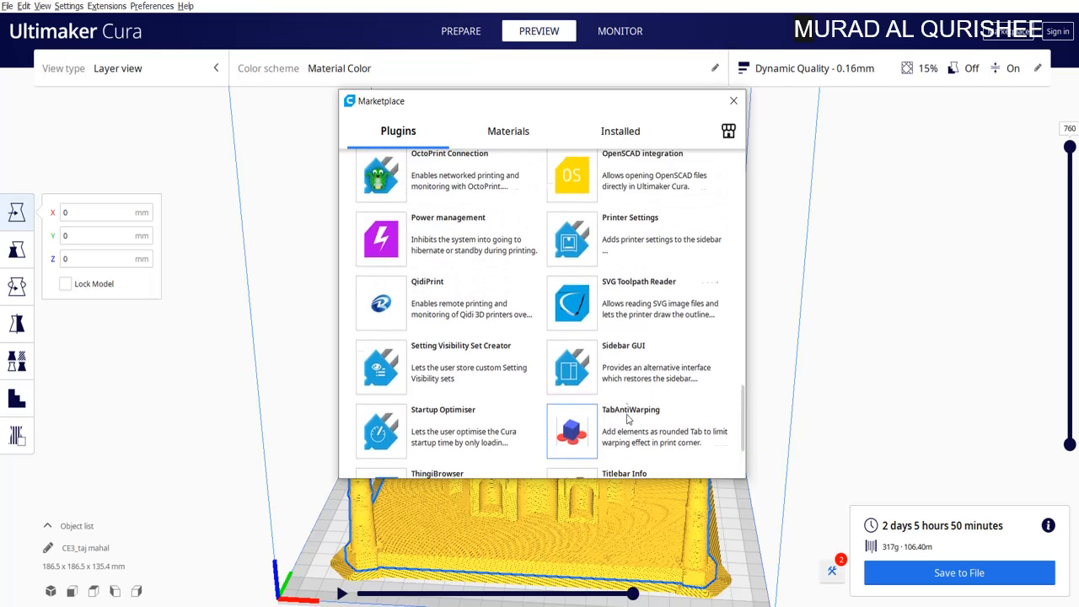
scroll(521, 368, "up", 4)
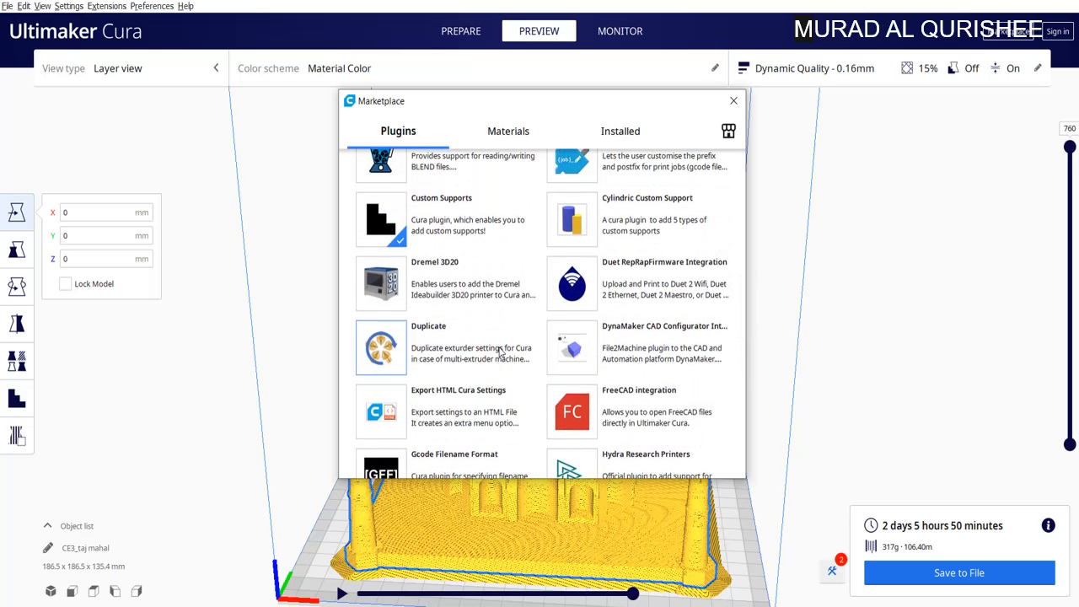
scroll(500, 350, "up", 5)
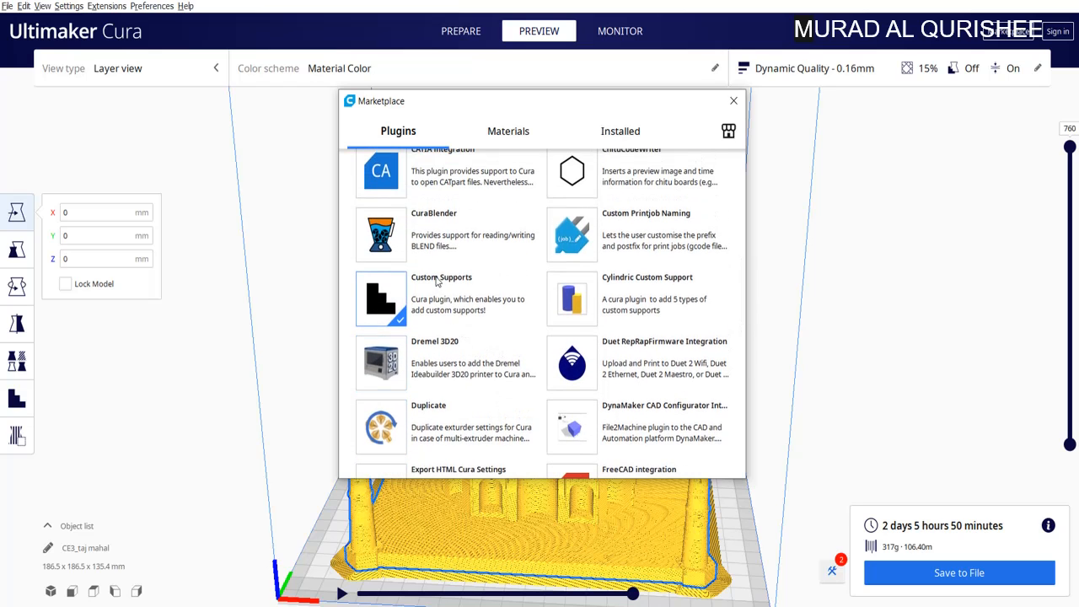
scroll(437, 284, "up", 5)
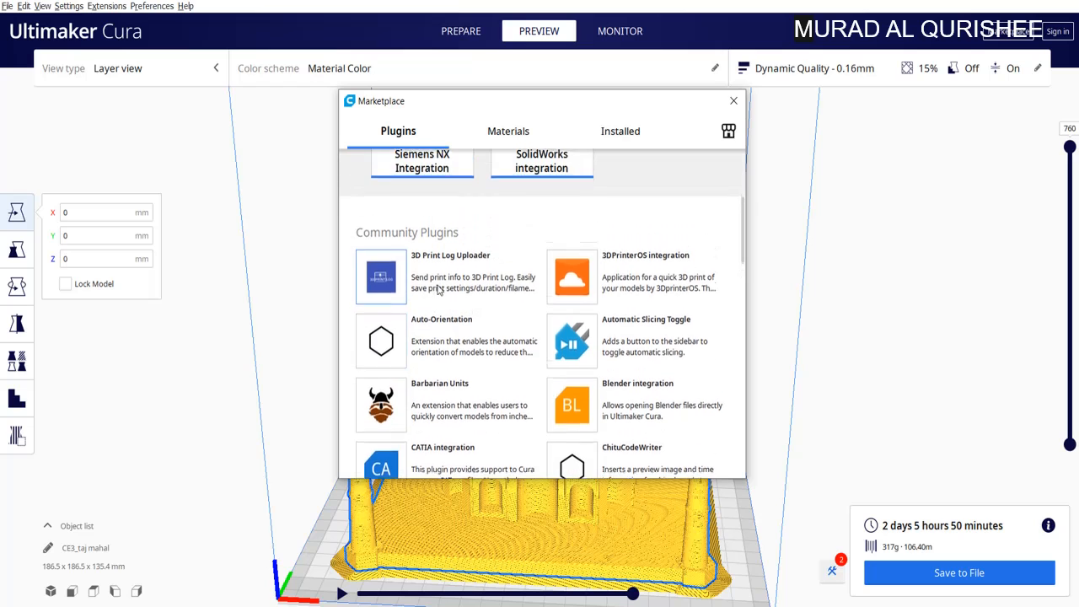
scroll(437, 290, "down", 10)
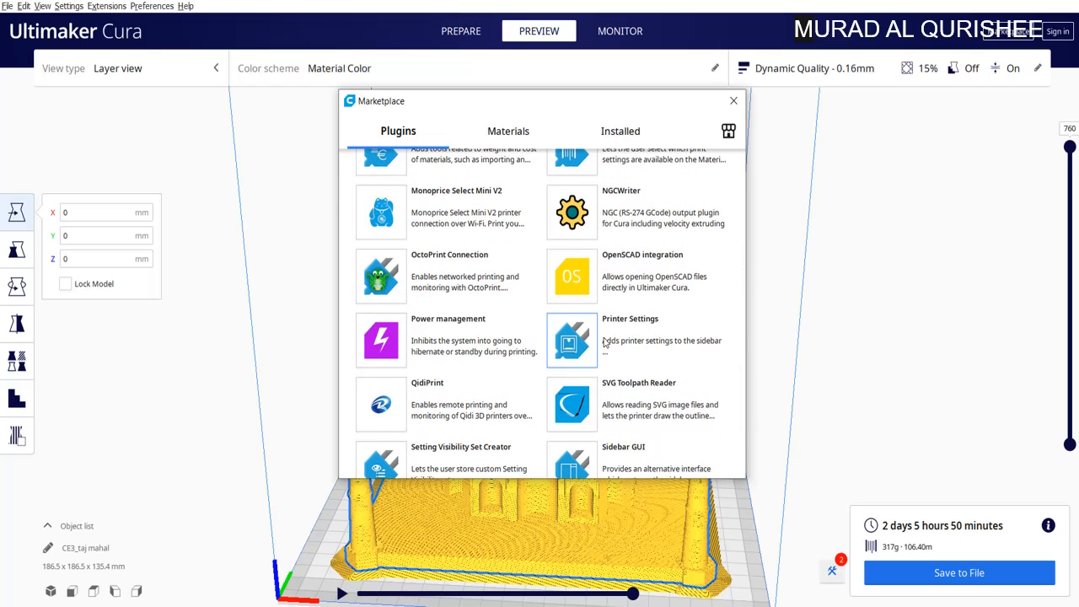
left_click(734, 101)
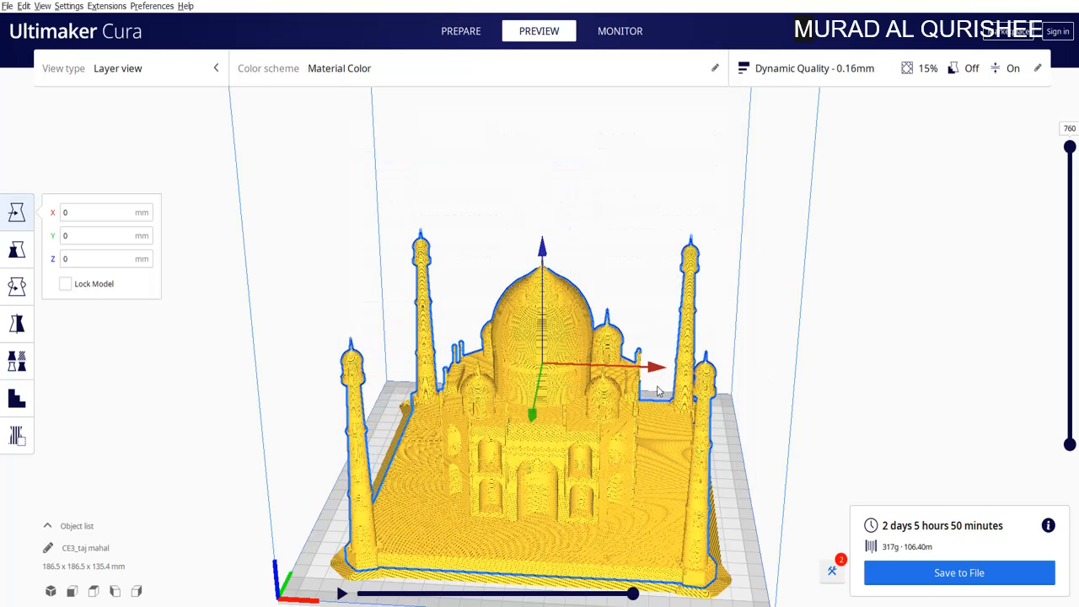
Step: Deselect the Taj Mahal model and inspect its sliced preview from the front and from above
right_click_drag(725, 467, 723, 412)
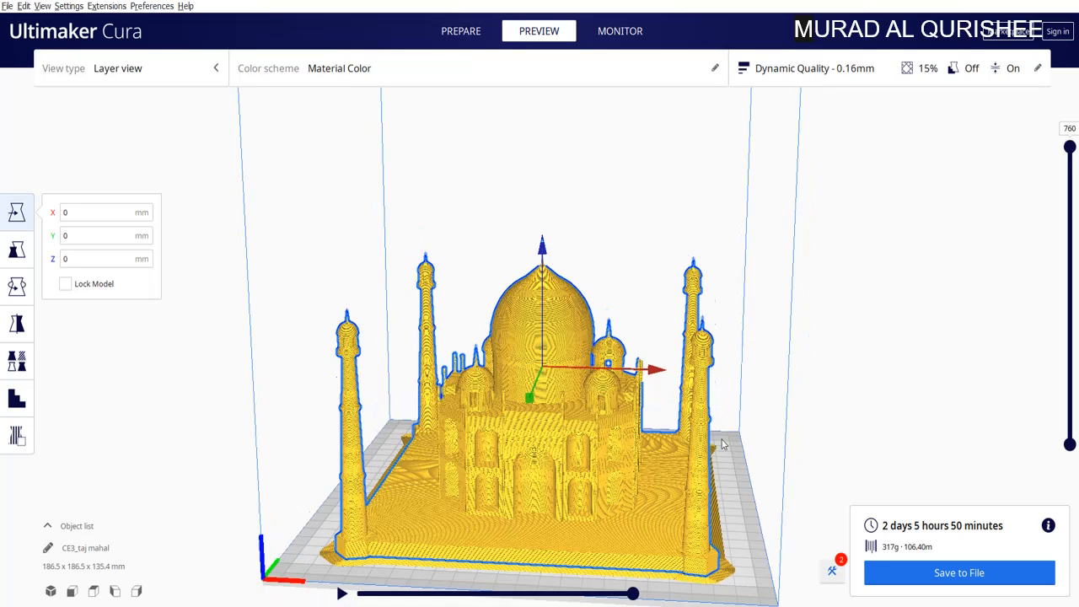
left_click(739, 489)
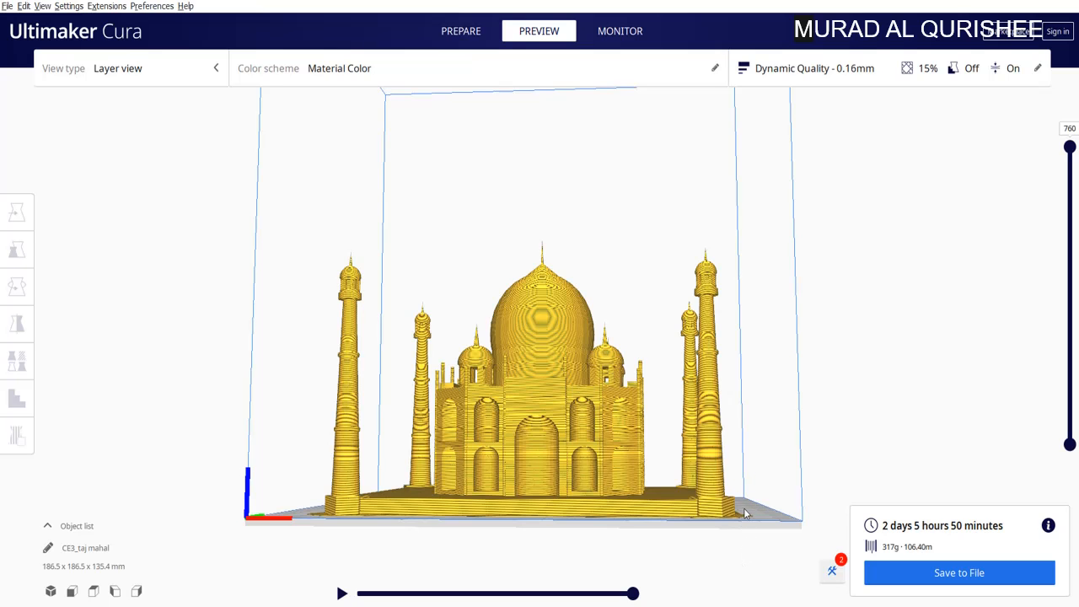
mouse_move(744, 509)
right_mouse_down()
mouse_move(734, 562)
mouse_move(734, 525)
right_mouse_up()
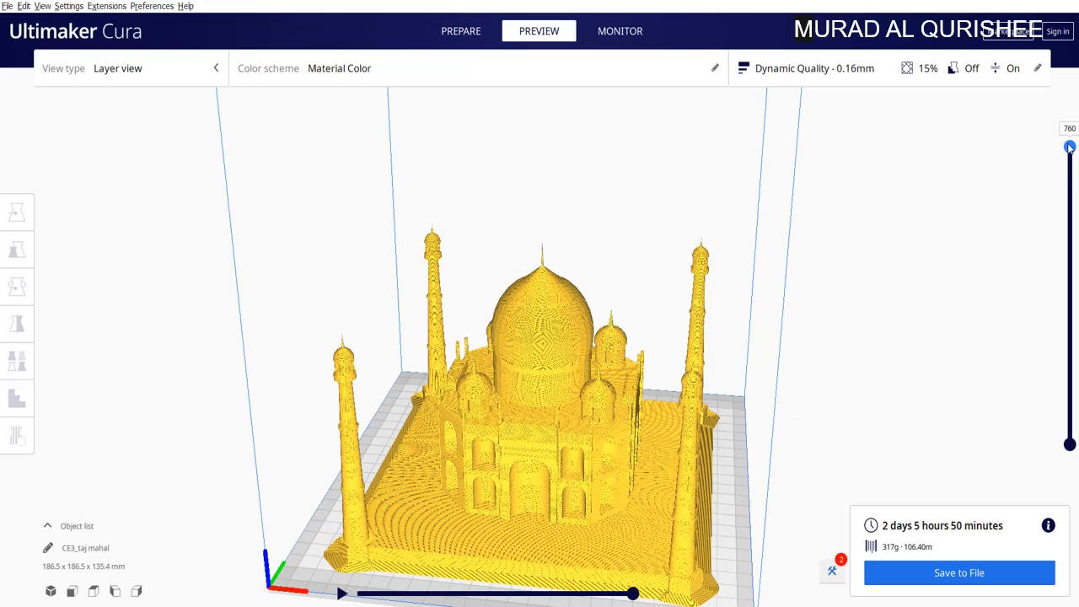
Step: Lower the layer preview of the sliced model to layer 39 and compare it with layer 40
left_click_drag(1070, 167, 1066, 417)
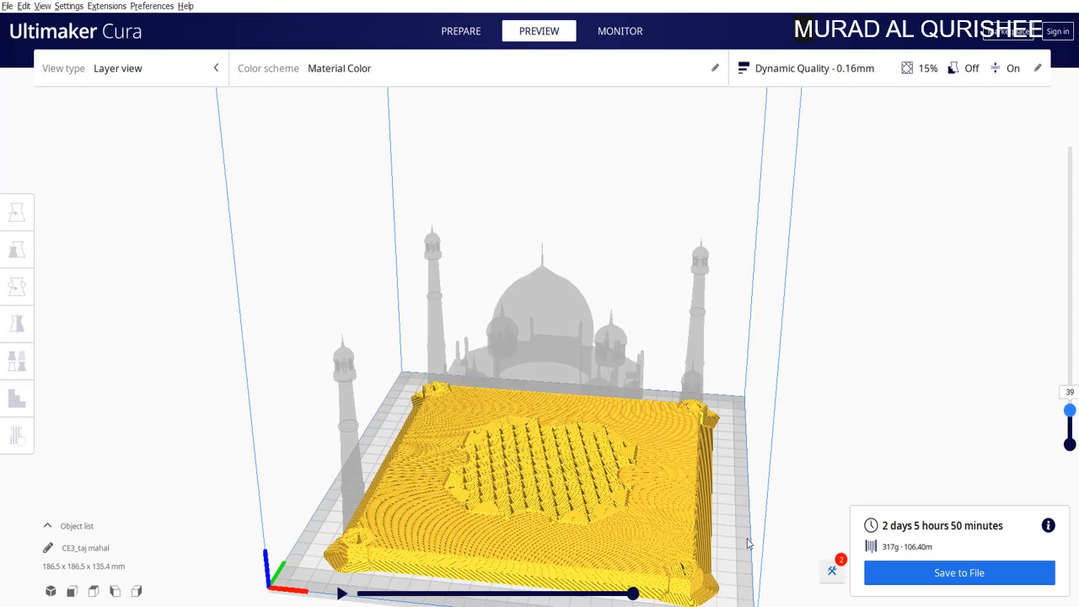
right_click_drag(731, 535, 735, 497)
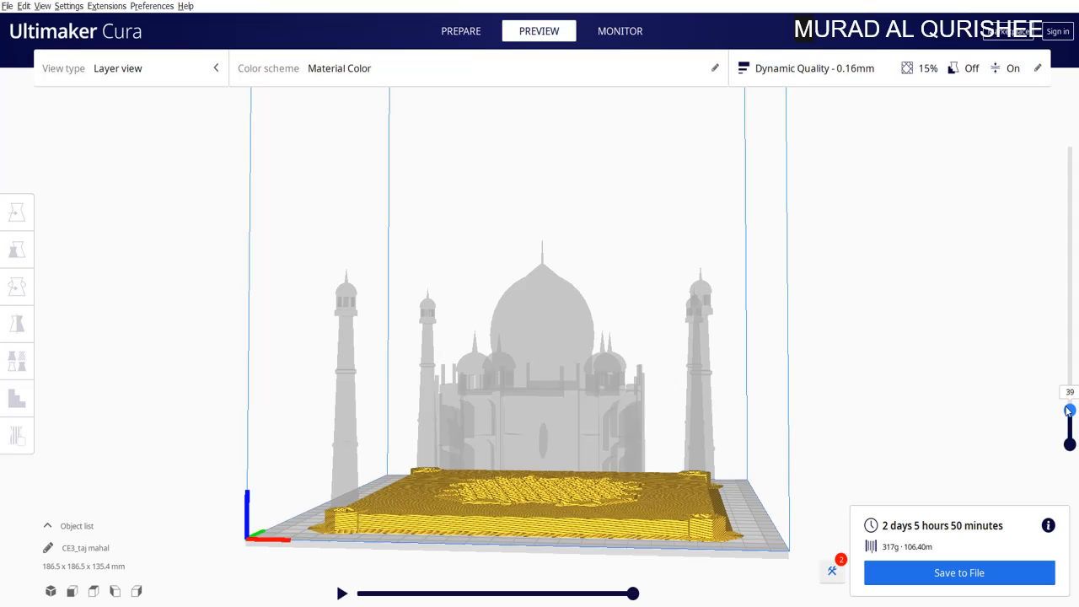
key("Up")
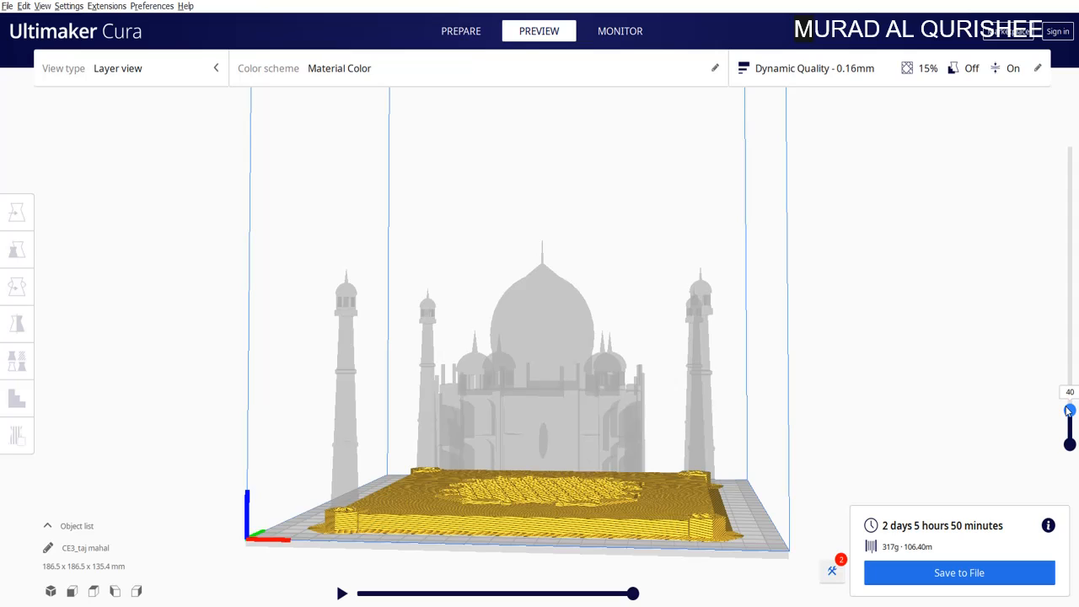
key("Down")
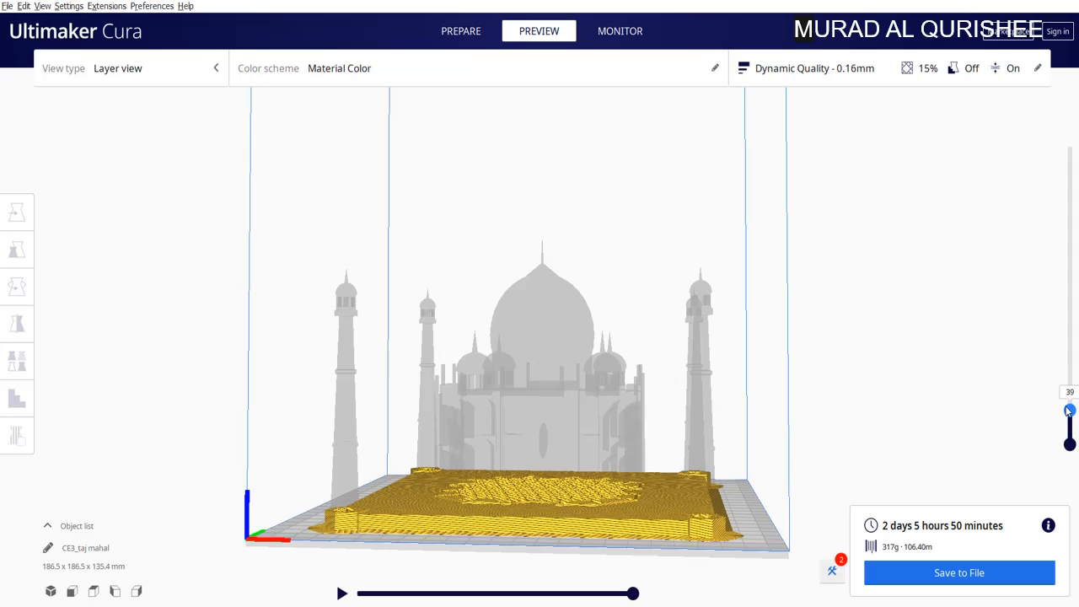
Step: Step the layer preview between layers 40 and 34 to find where the Taj Mahal's base ends
key("Up")
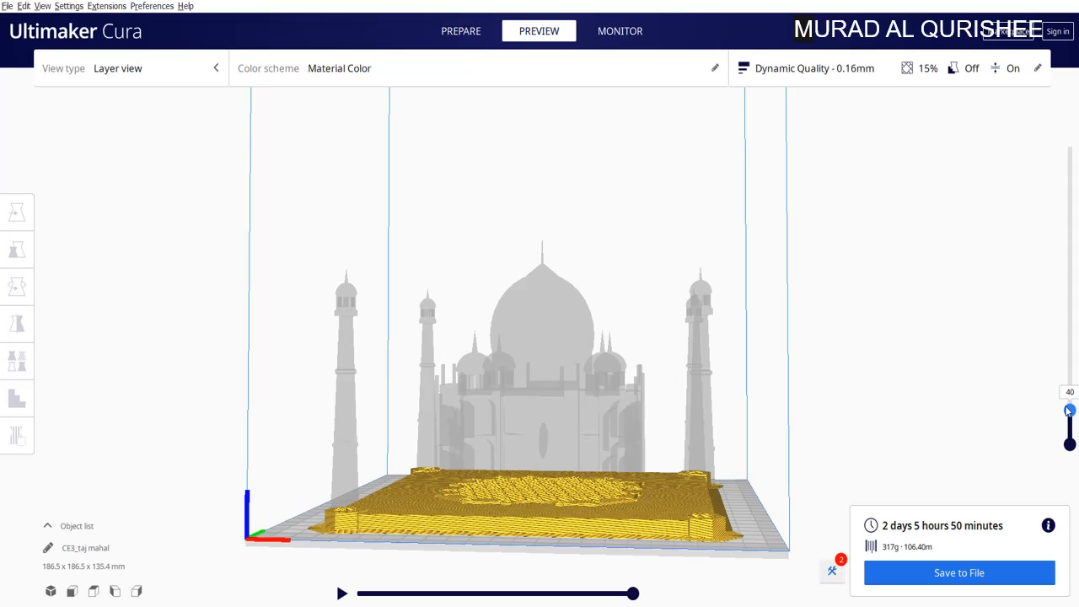
key("Down")
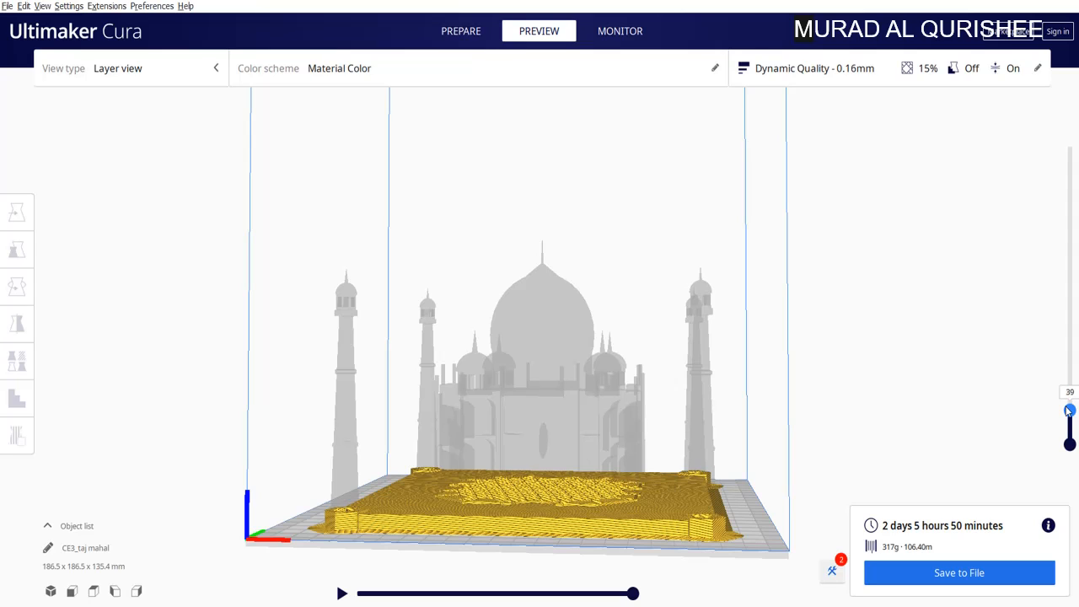
key("Up")
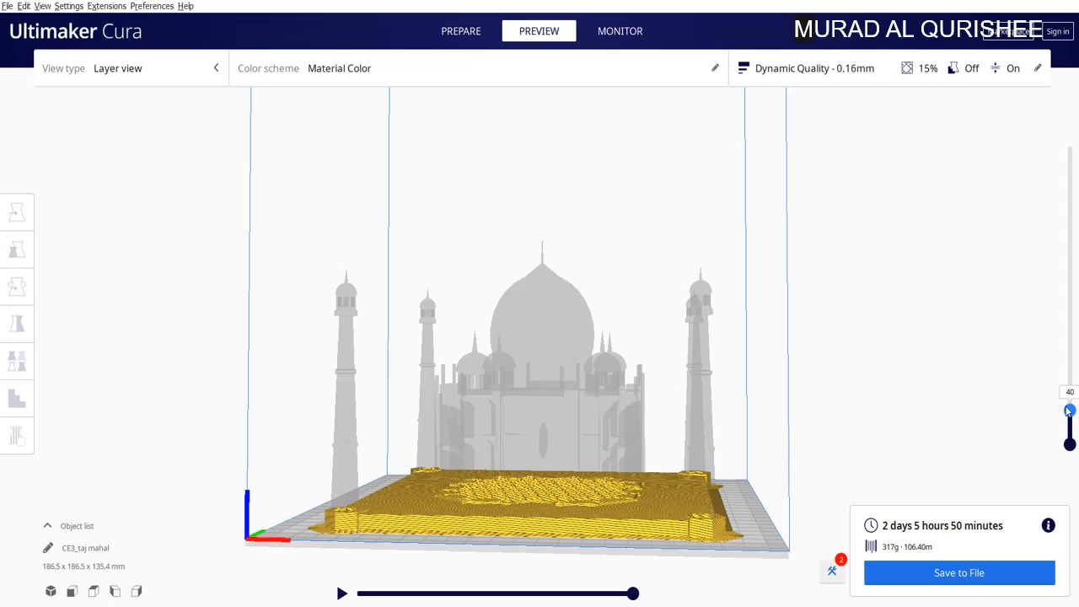
key("Down")
key("Down")
key("Down")
key("Down")
key("Down")
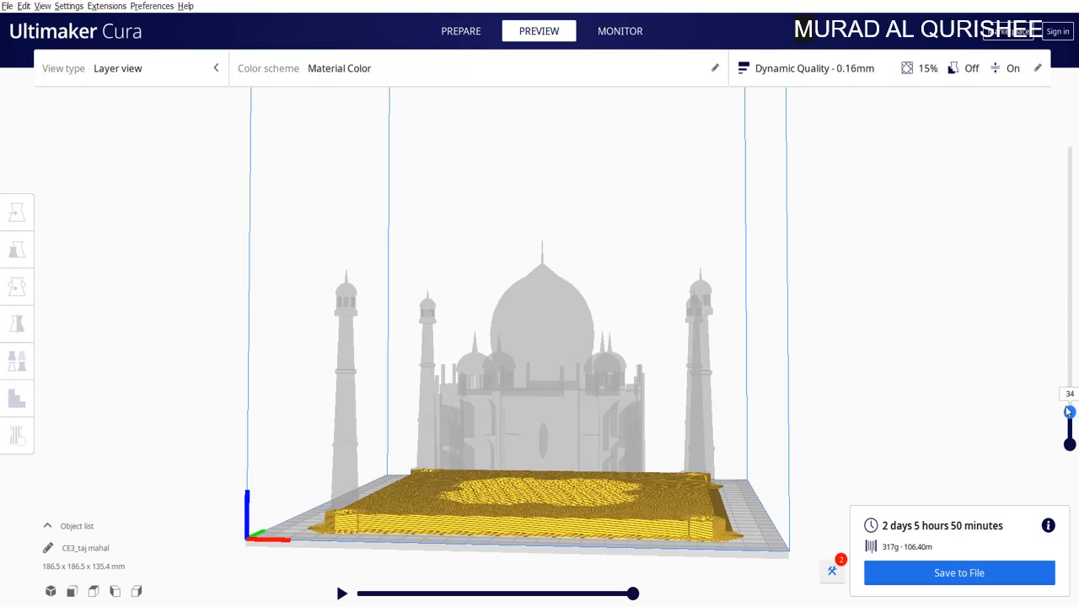
key("Up")
key("Up")
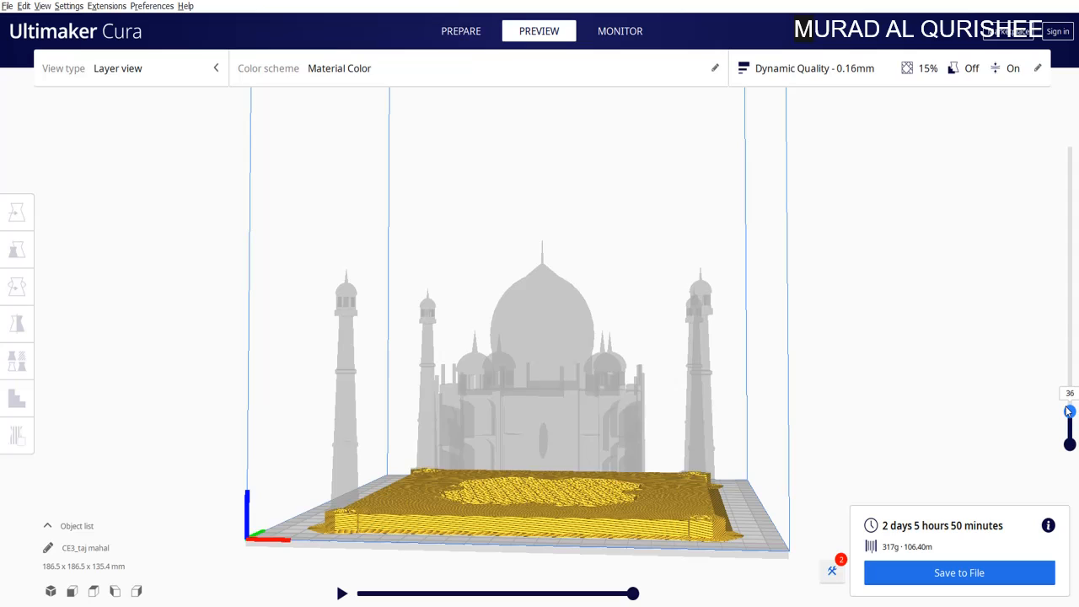
key("Up")
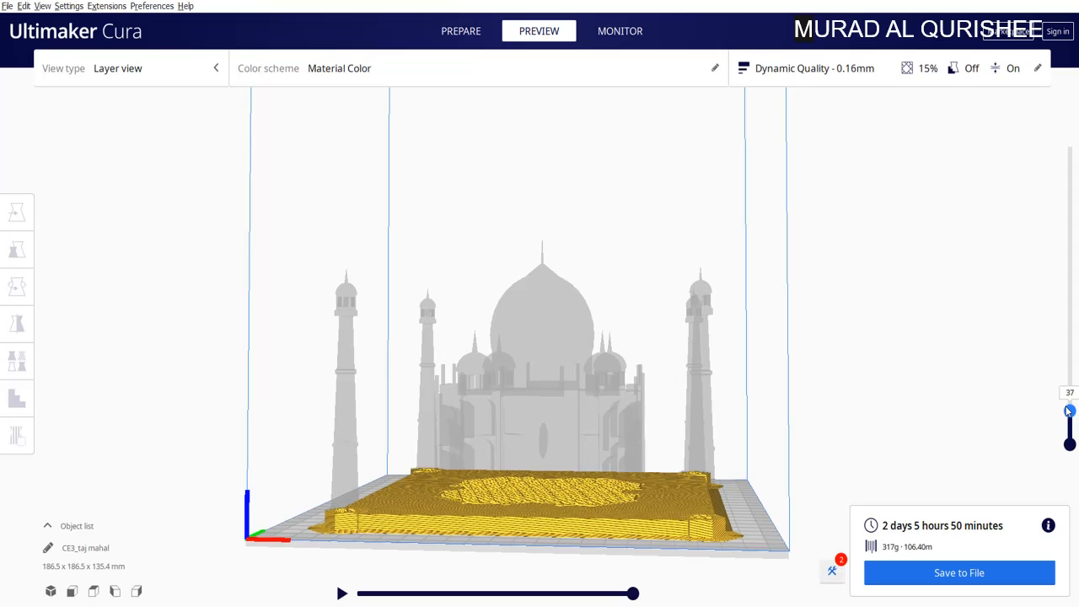
Step: Compare layers 35 to 41 of the sliced base to see where the corner towers start
key("Down")
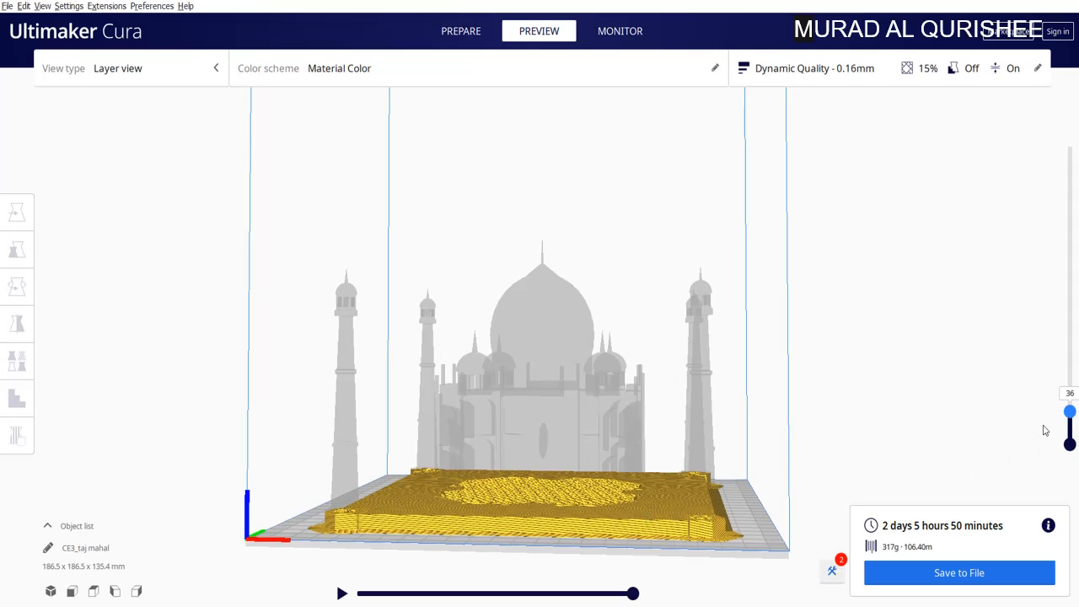
key("Down")
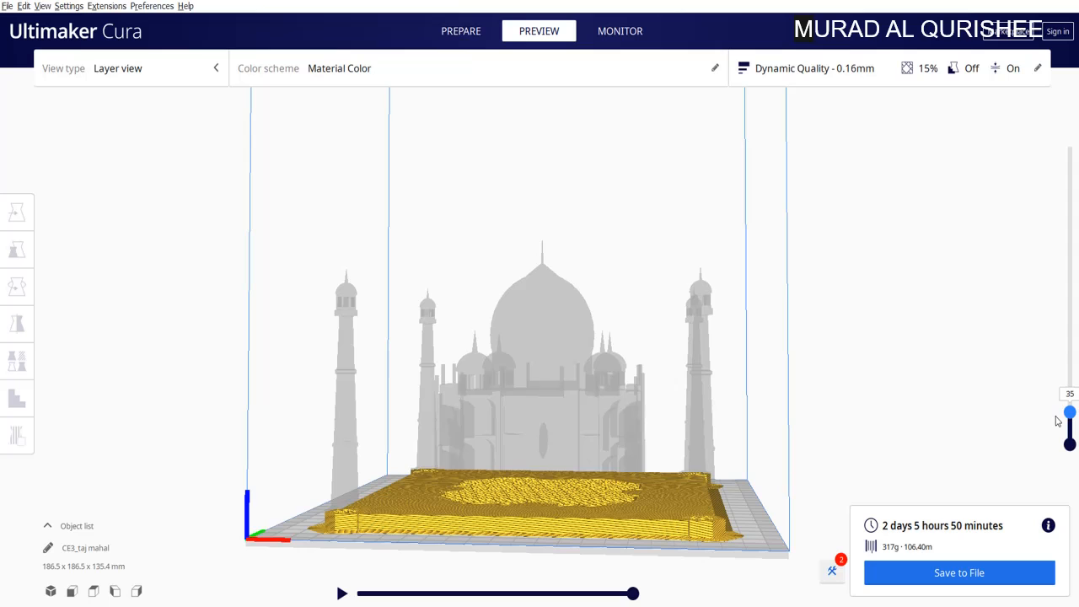
key("Up")
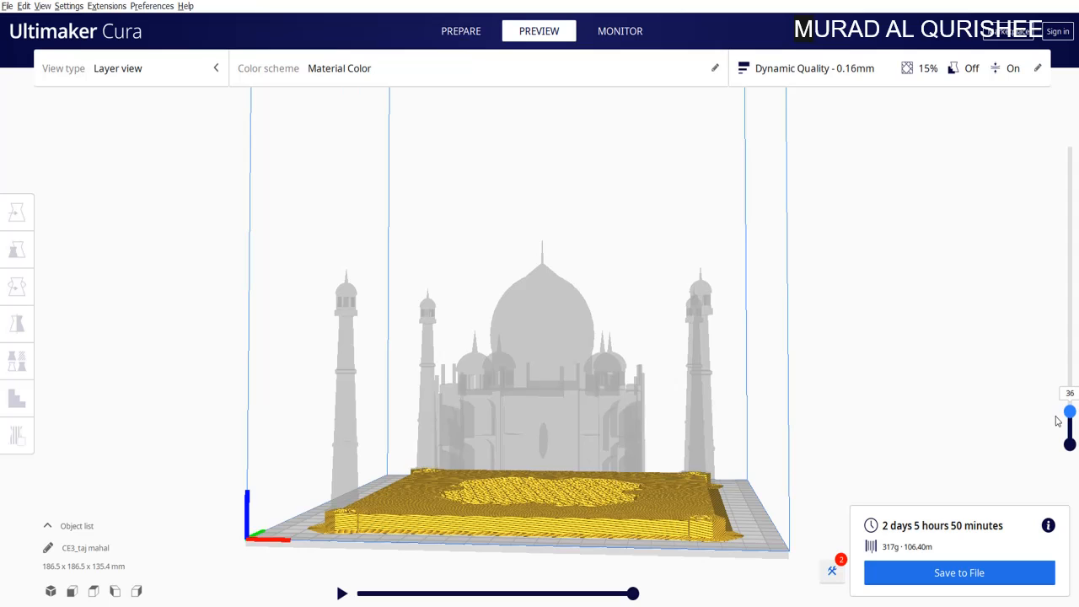
key("Up")
key("Up")
key("Up")
key("Up")
key("Up")
key("Up")
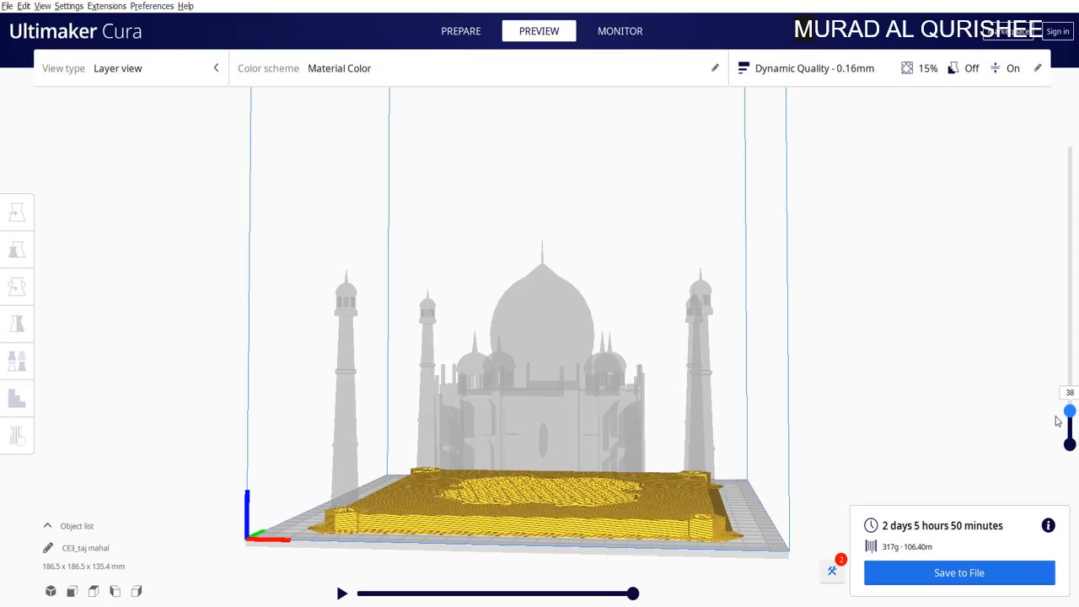
key("Down")
key("Down")
key("Down")
key("Down")
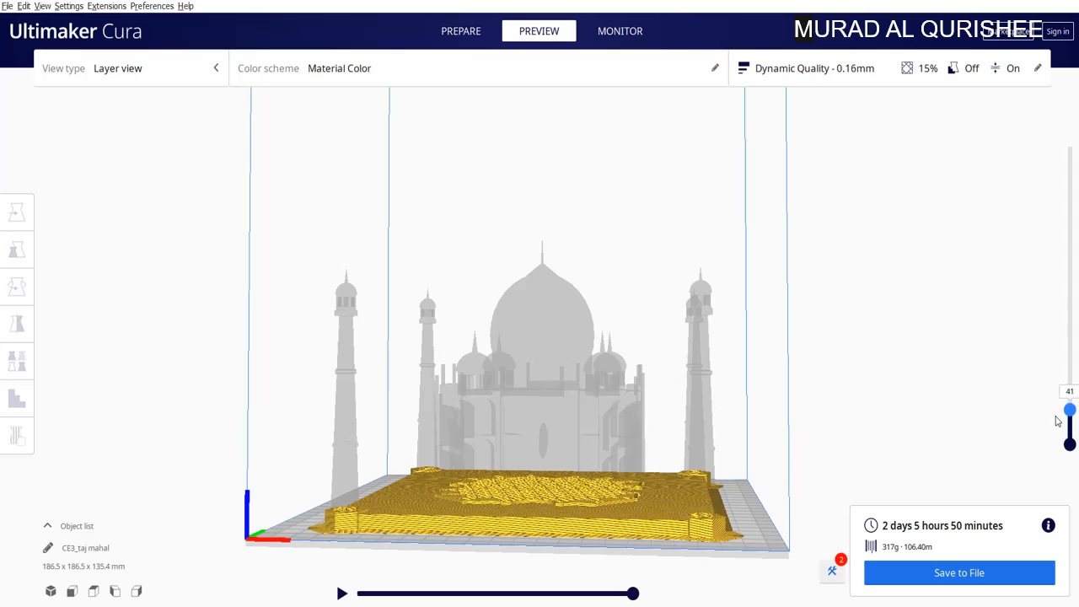
key("Down")
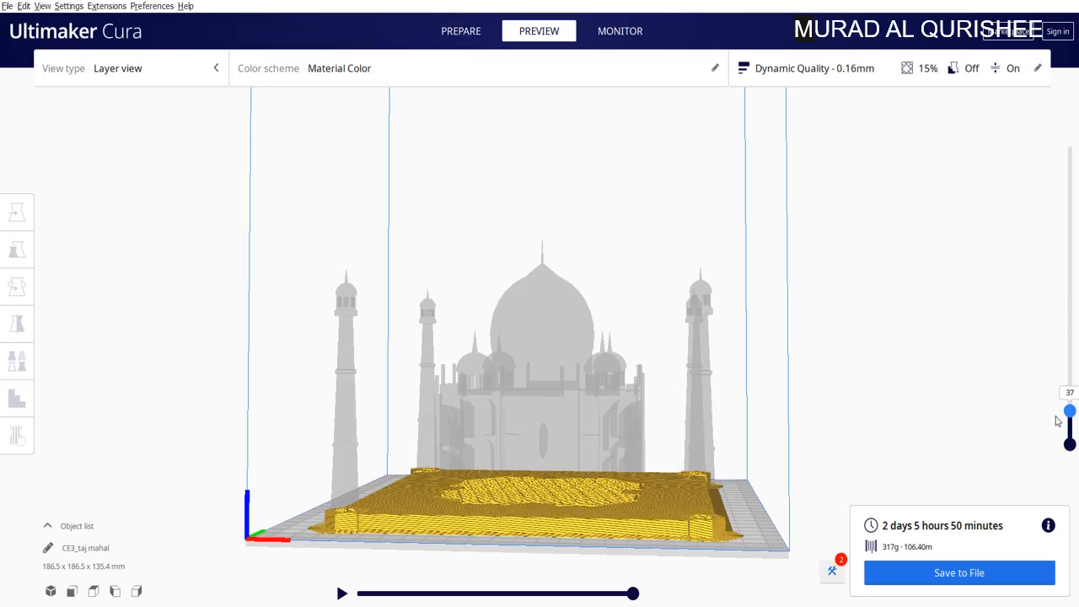
Step: Examine the top surface of the base up close at layers 35 and 36
scroll(591, 517, "up", 4)
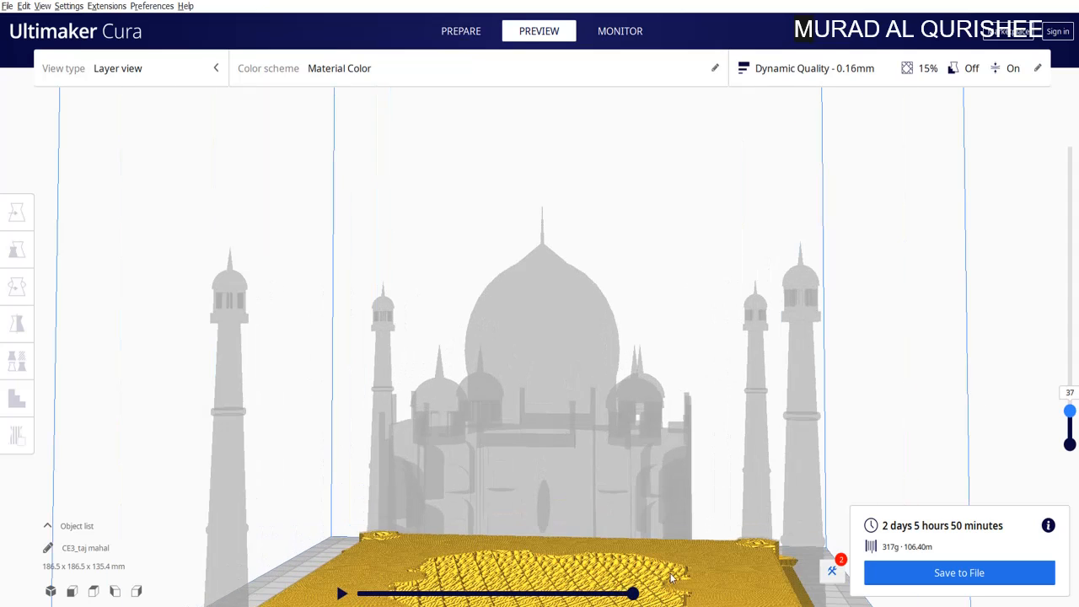
right_click_drag(672, 578, 689, 490)
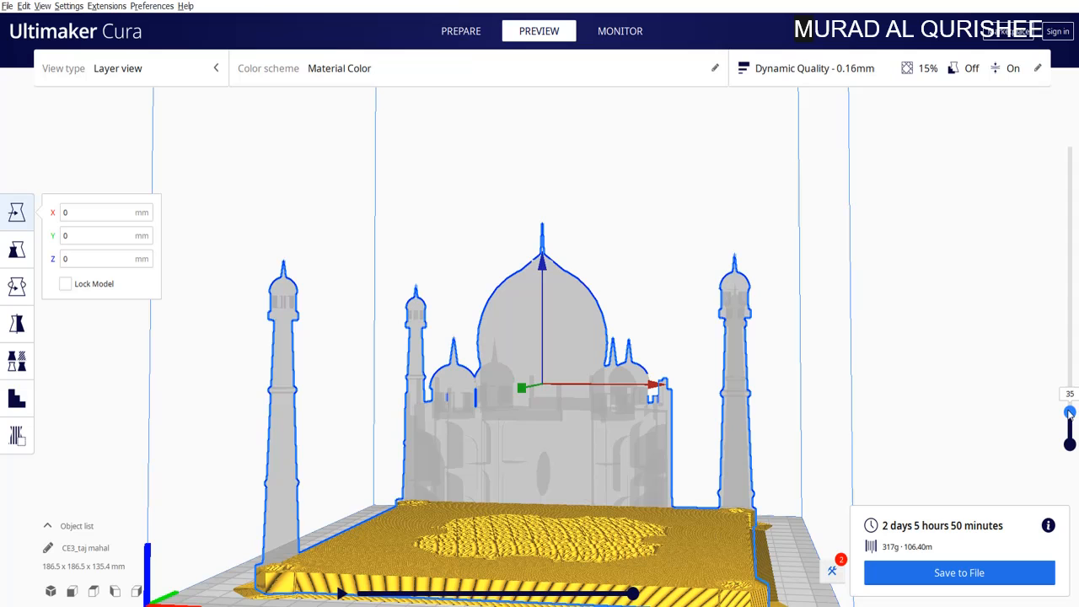
key("Down")
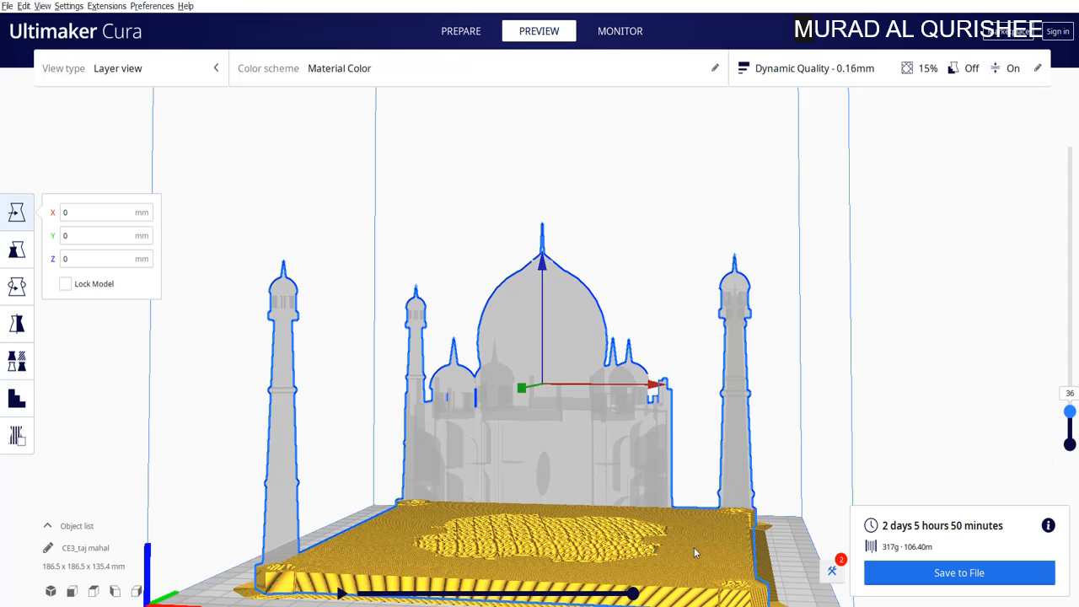
mouse_move(694, 547)
left_mouse_down()
mouse_move(606, 560)
mouse_move(717, 539)
mouse_move(706, 536)
left_mouse_up()
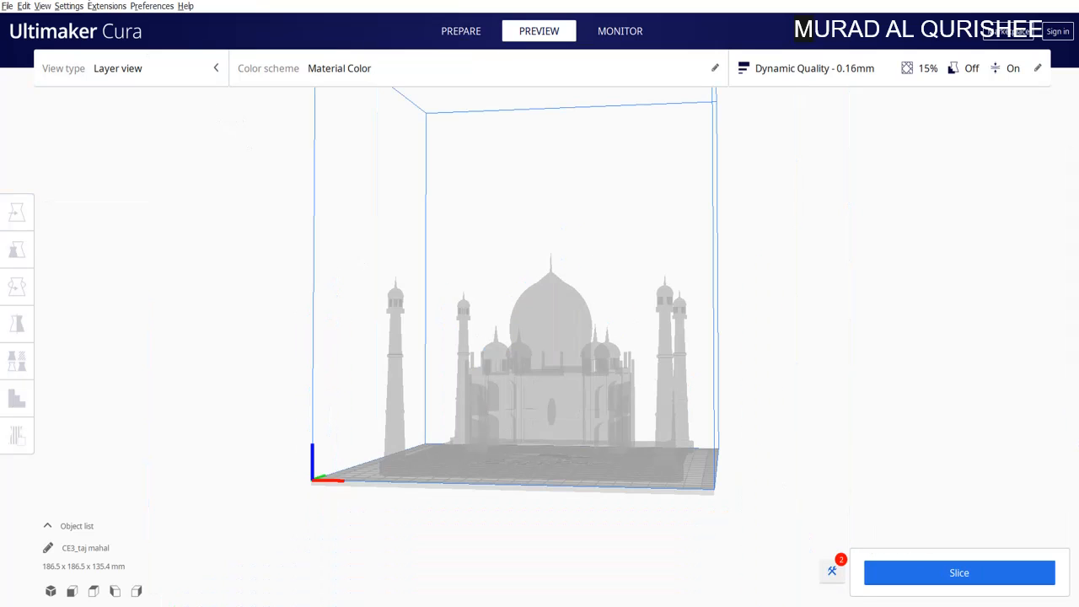
Step: In the Pause at height post-processing script, set the Pause Layer to 36 and the Method to RepRap (M226)
left_click(104, 7)
mouse_move(169, 38)
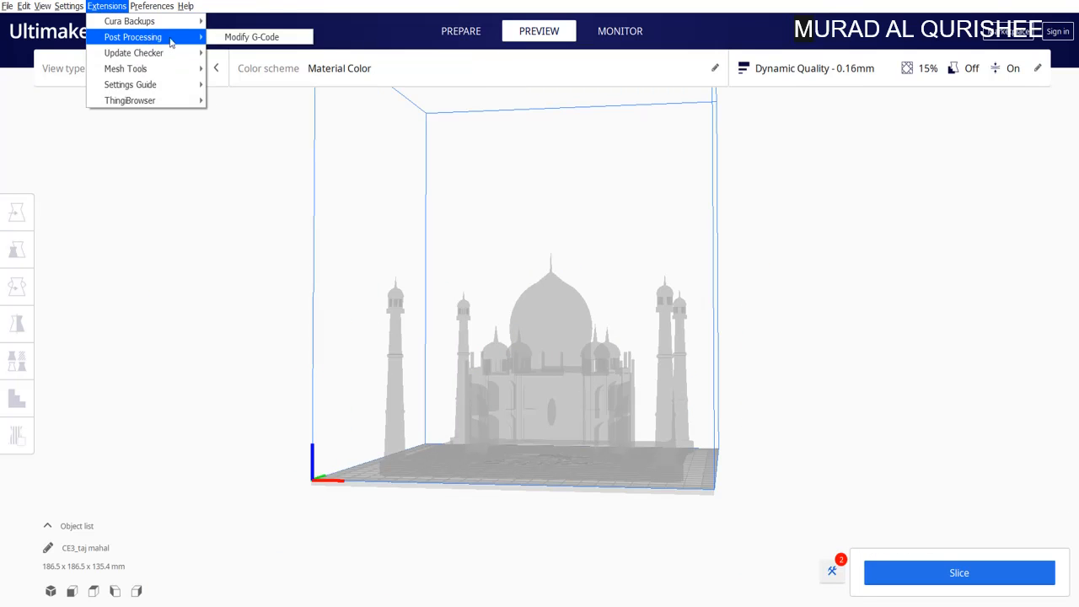
left_click(226, 39)
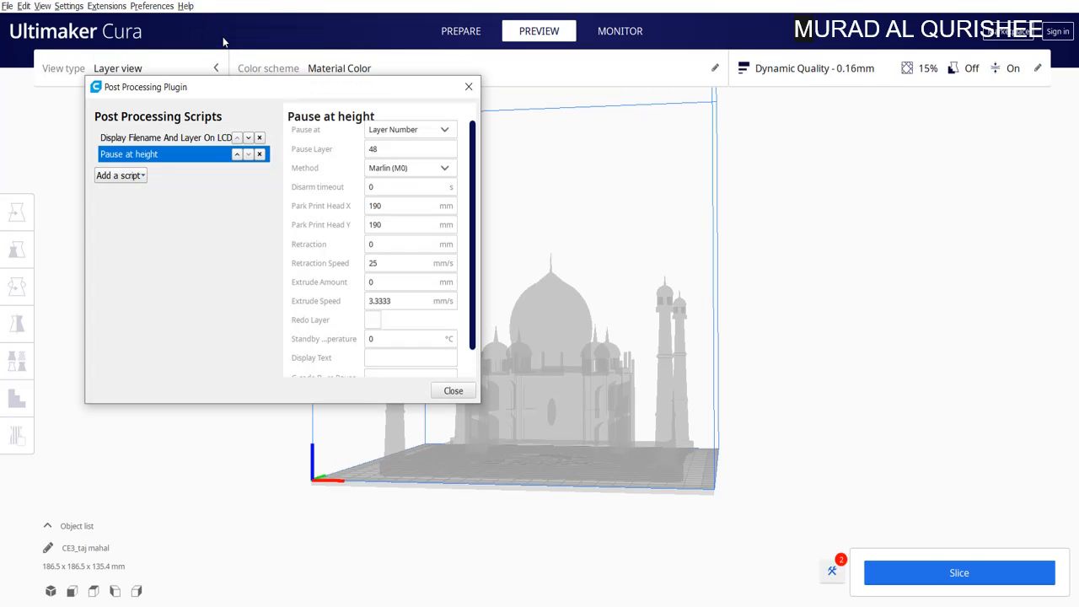
left_click(385, 135)
left_click(395, 167)
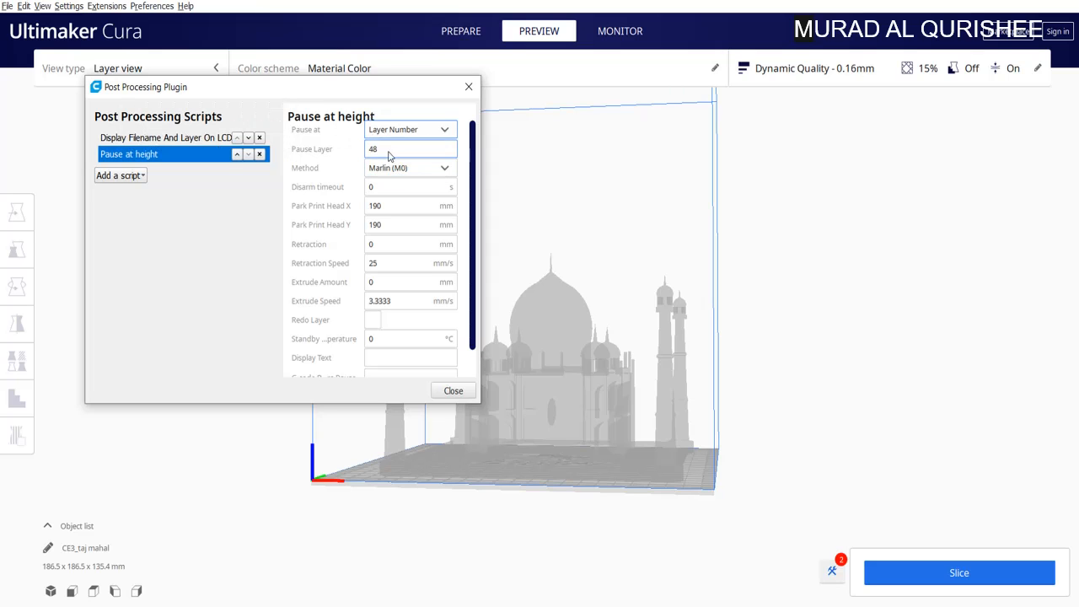
left_click_drag(387, 149, 346, 144)
type("36")
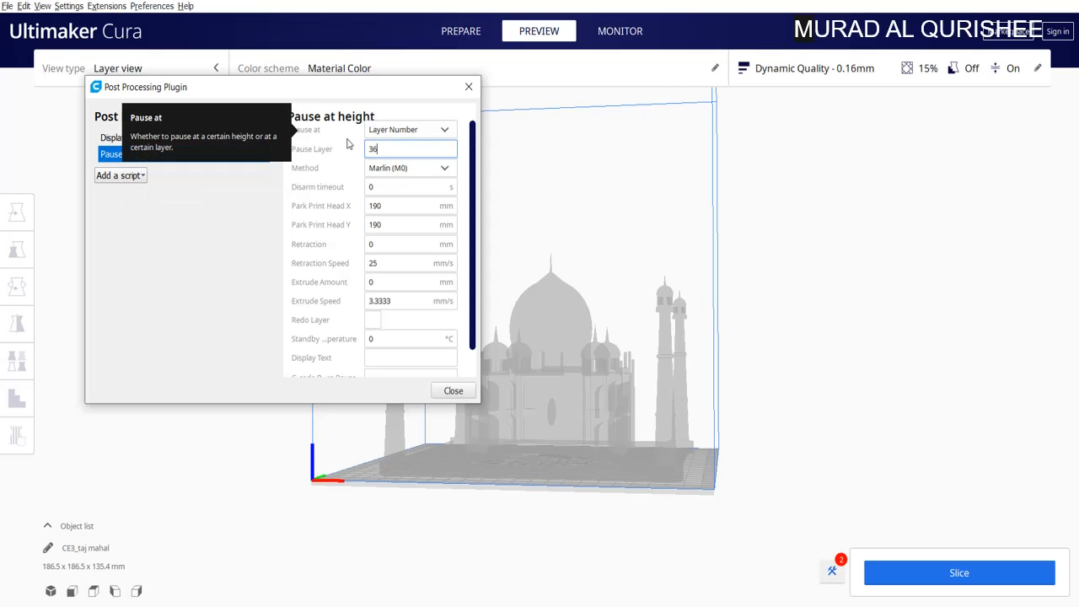
left_click(416, 171)
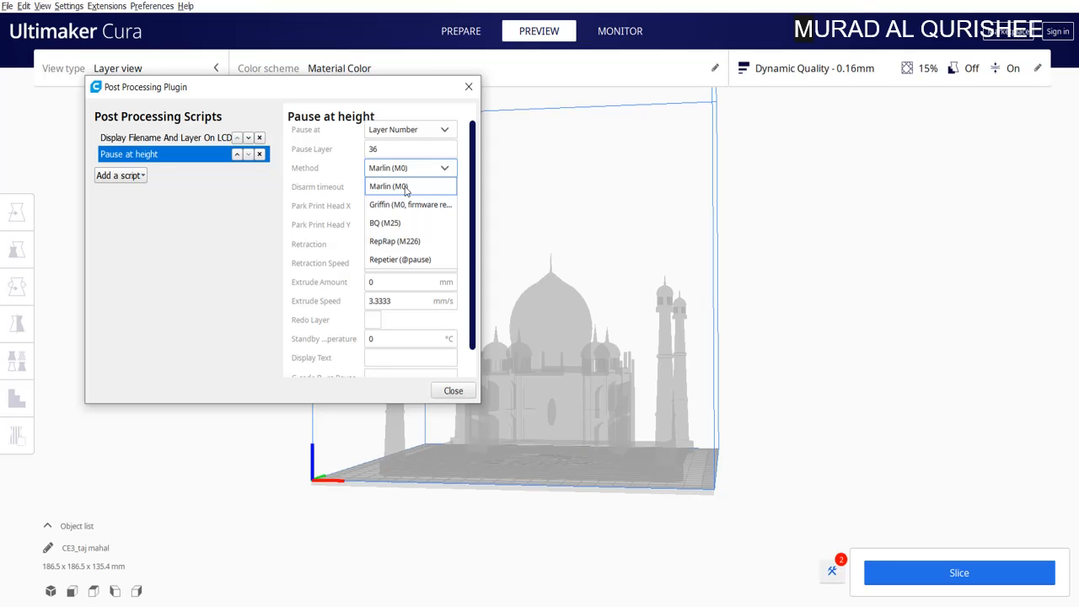
left_click(407, 242)
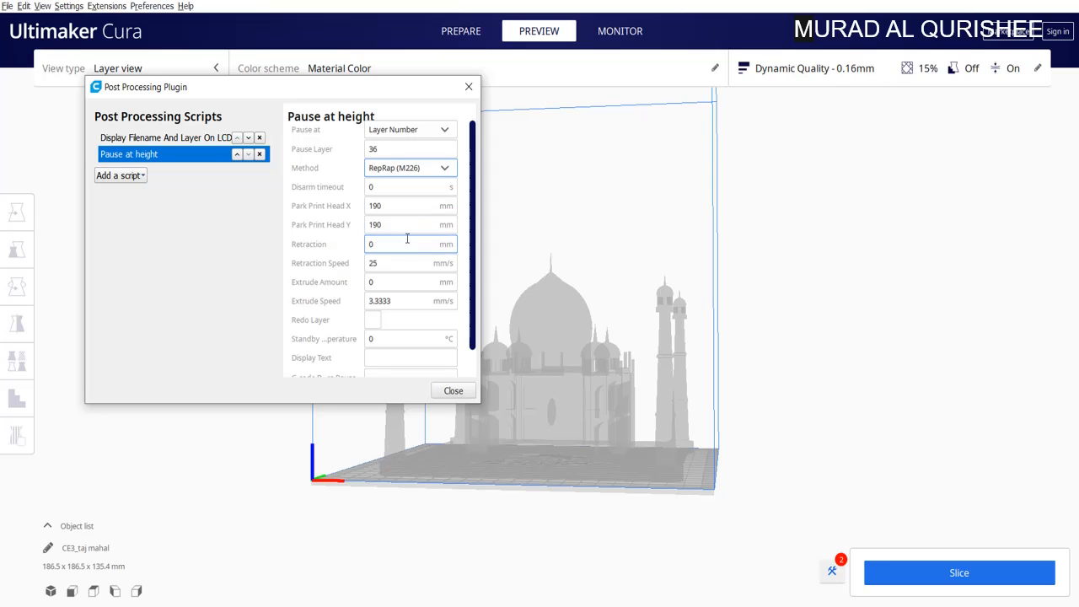
Step: Set the script's Park Print Head X and Park Print Head Y positions to 20 mm each
mouse_move(387, 205)
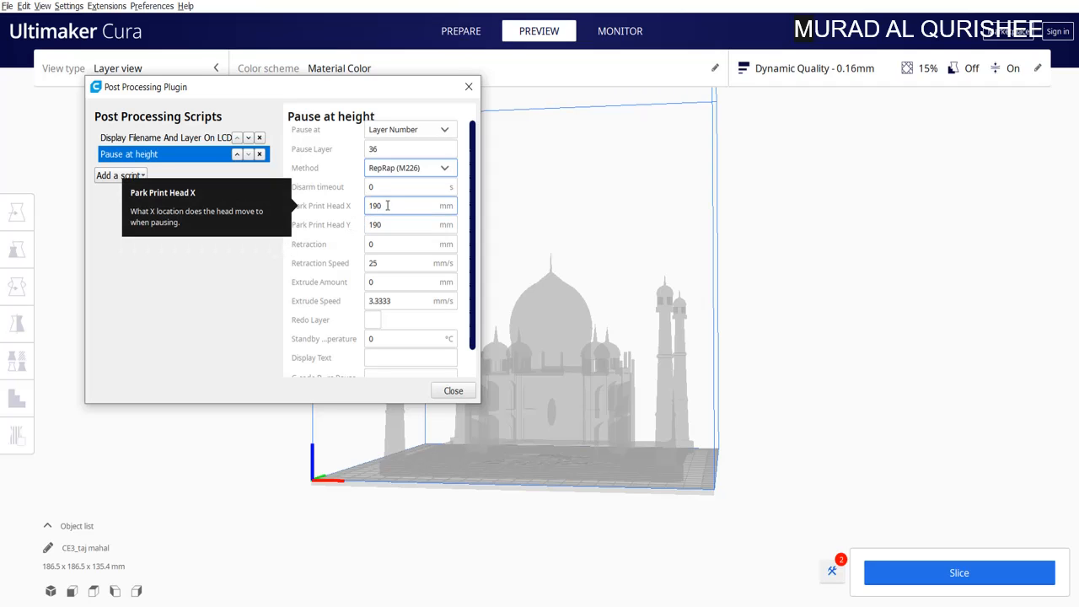
left_click_drag(384, 206, 370, 210)
type("20")
left_click_drag(383, 224, 363, 225)
type("20")
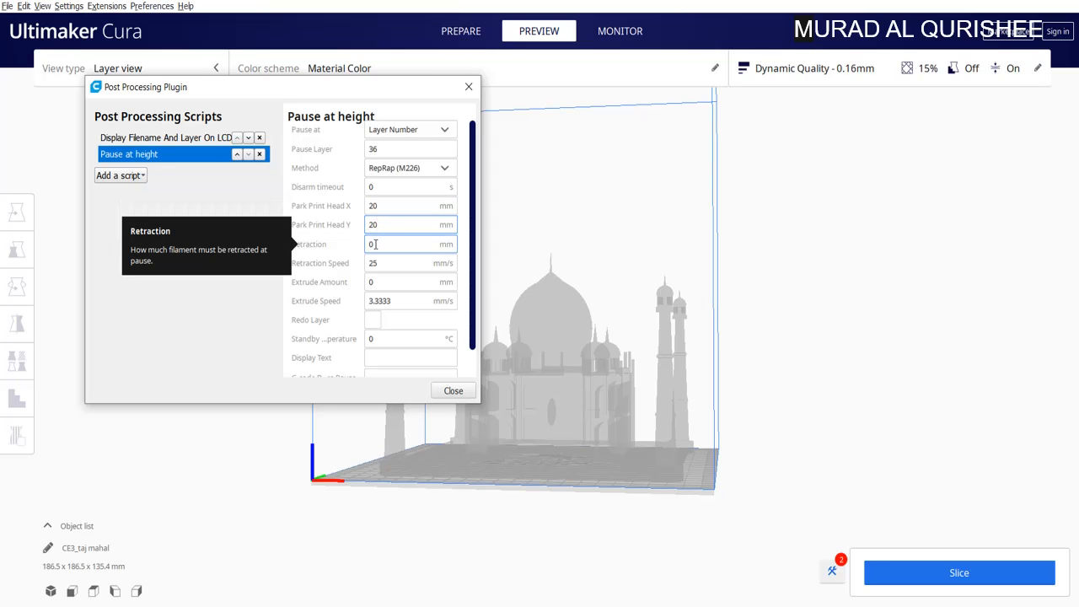
Step: Set the pause script's Retraction to 8 mm and Extrude Amount to 1 mm
left_click_drag(375, 244, 370, 243)
type("5")
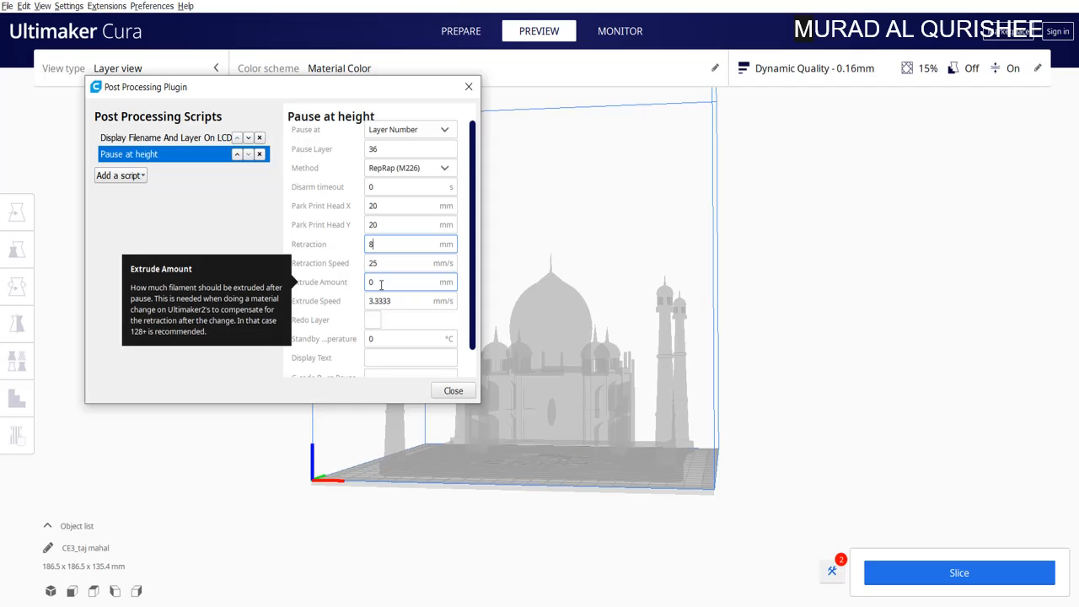
left_click(376, 283)
double_click(371, 282)
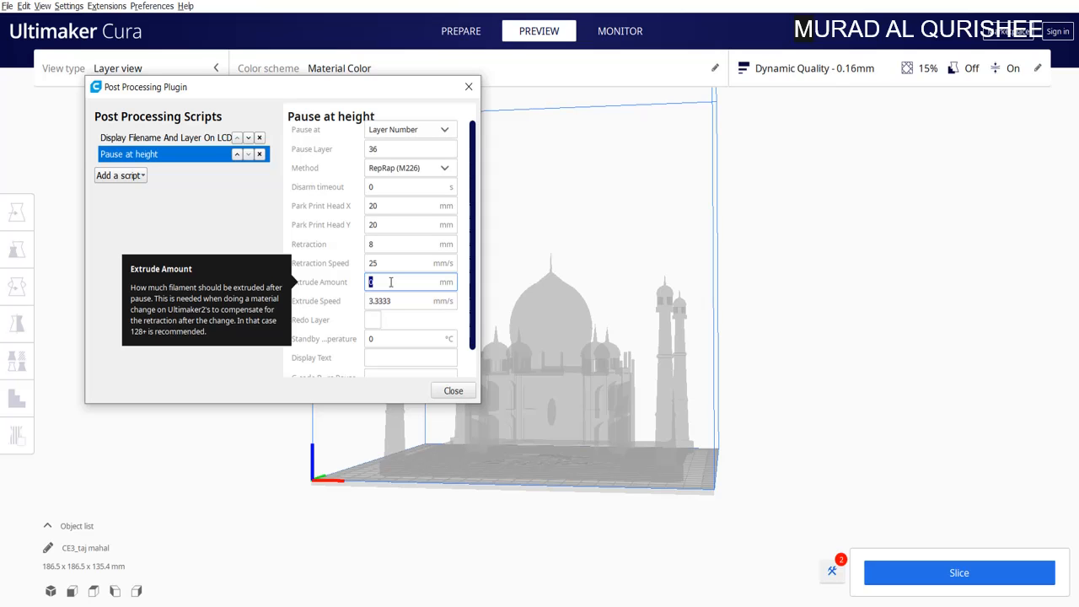
type("1")
Step: Enable Redo Layer and set the Standby Temperature to 50 °C for the pause
scroll(391, 283, "down", 1)
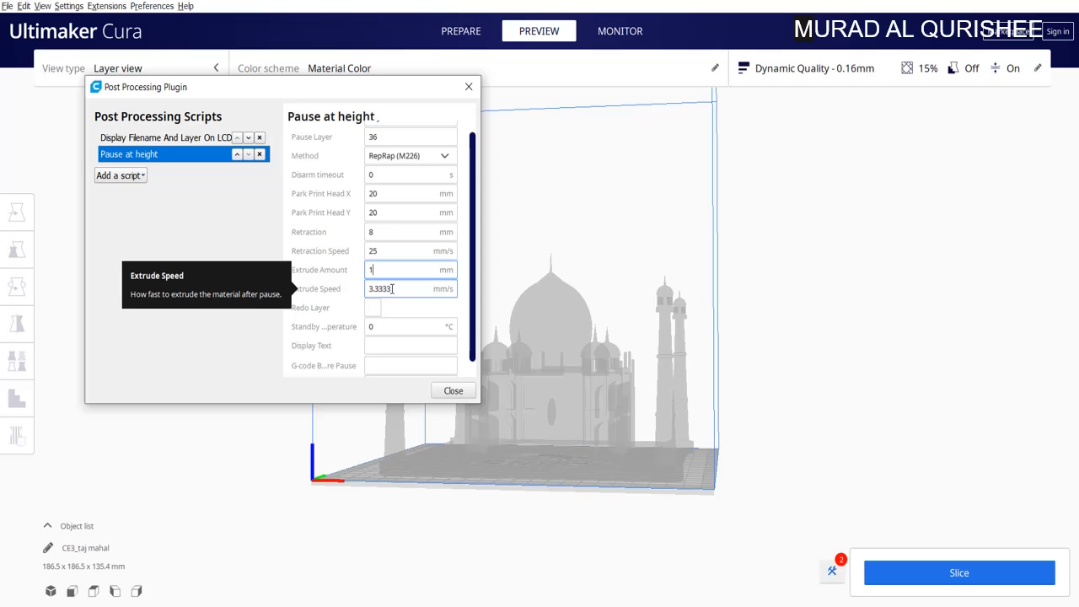
scroll(421, 292, "down", 1)
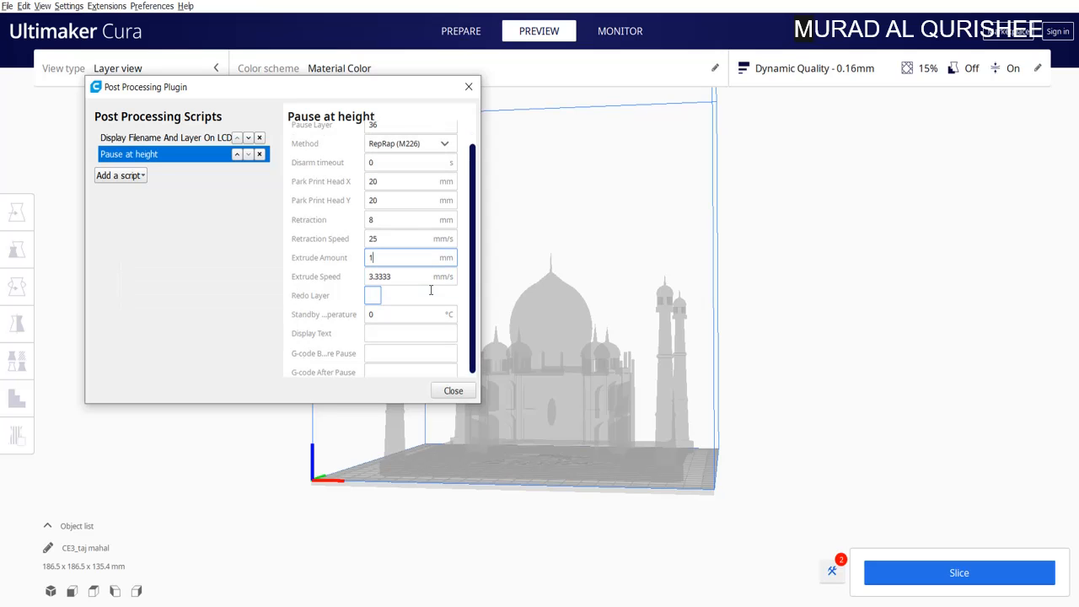
left_click(374, 292)
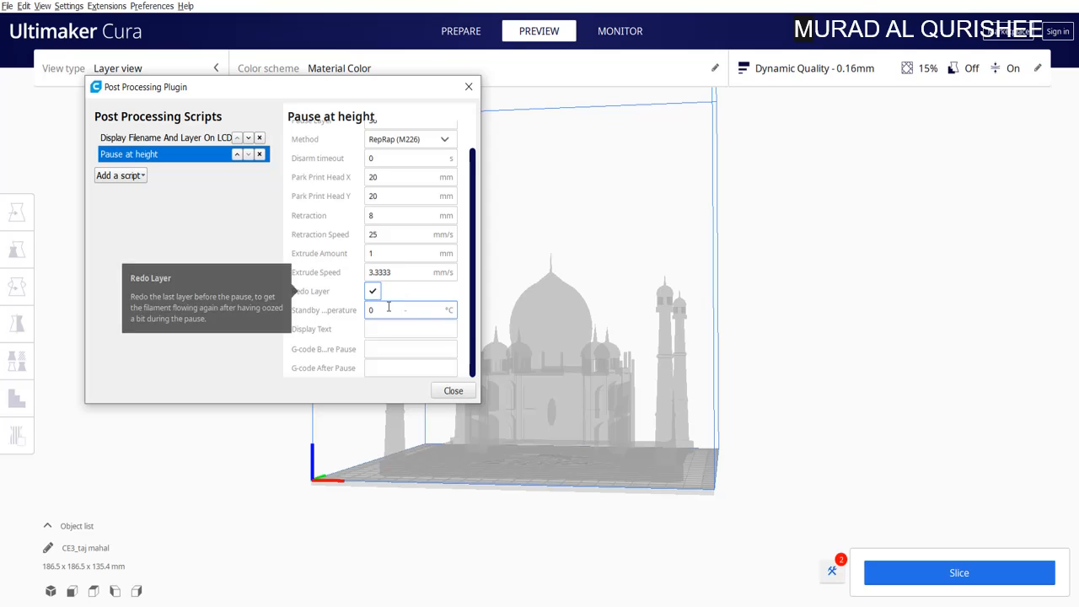
double_click(384, 309)
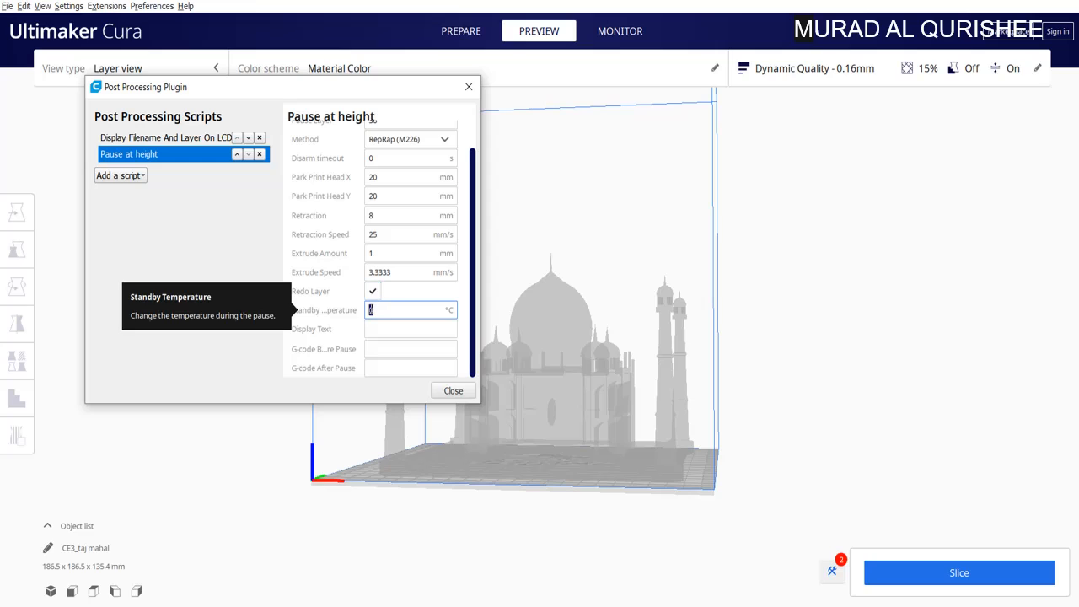
type("50")
Step: Enter "Waiting for the user" as the pause script's Display Text
left_click(399, 327)
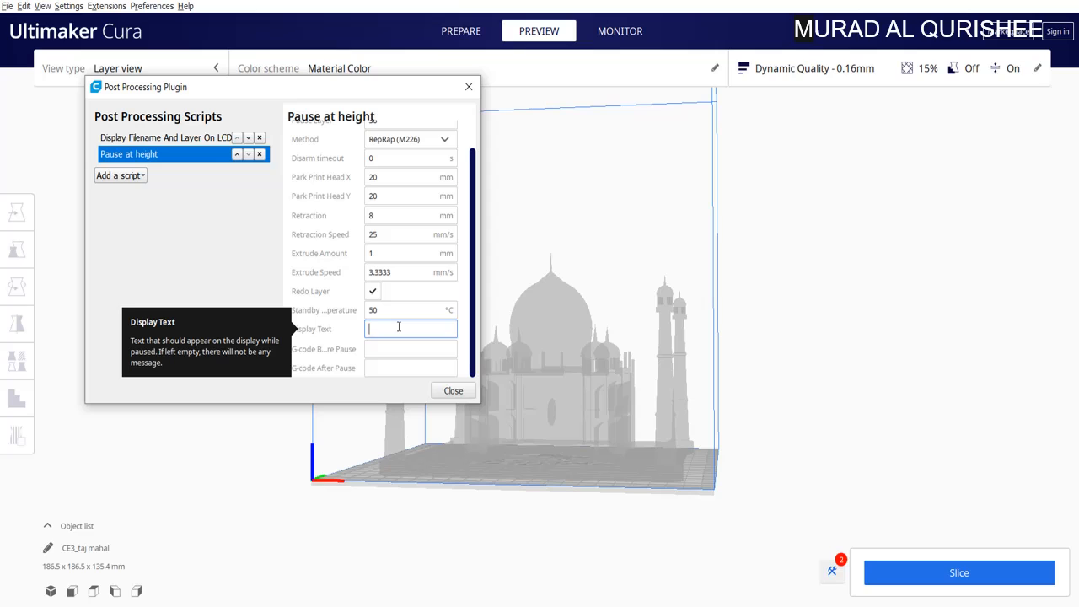
type("Wait")
key("BackSpace")
key("BackSpace")
type("ting for the user")
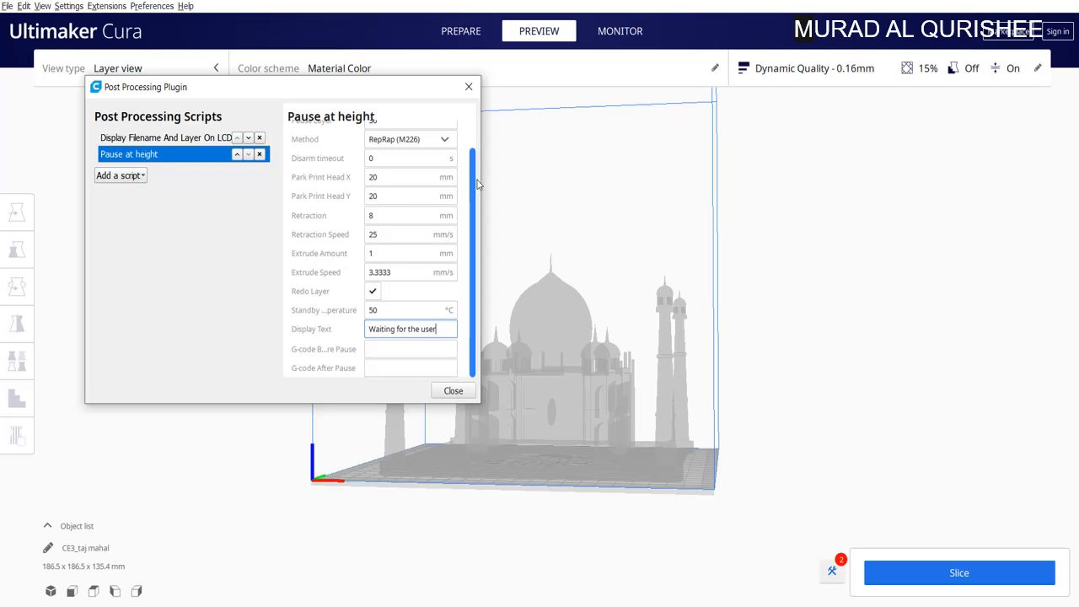
Step: Add a Filament Change script to the post-processing scripts after Pause at height
scroll(400, 168, "up", 1)
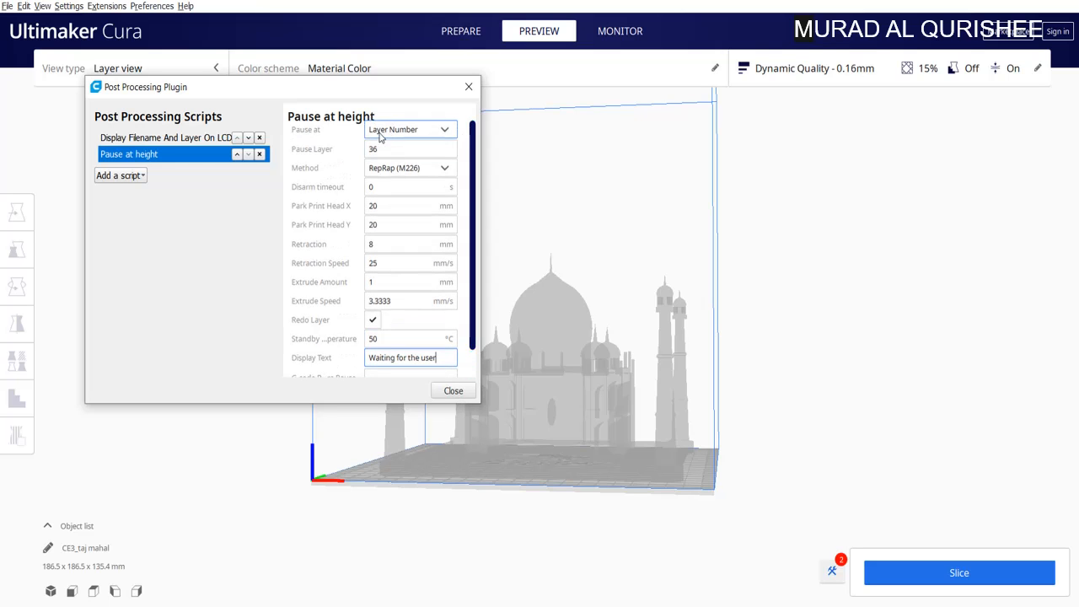
left_click(135, 177)
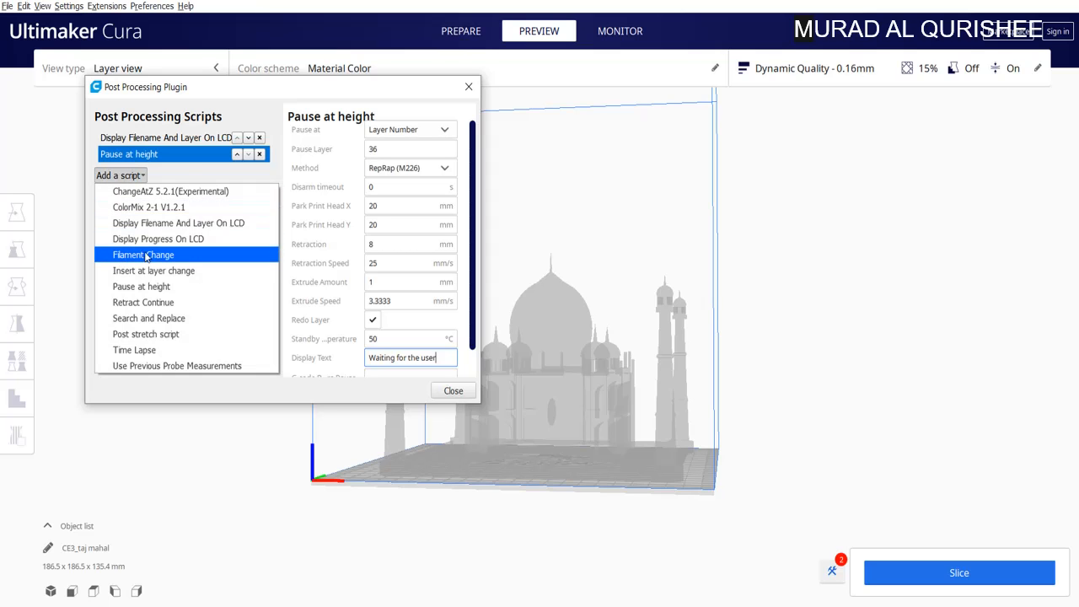
left_click(145, 262)
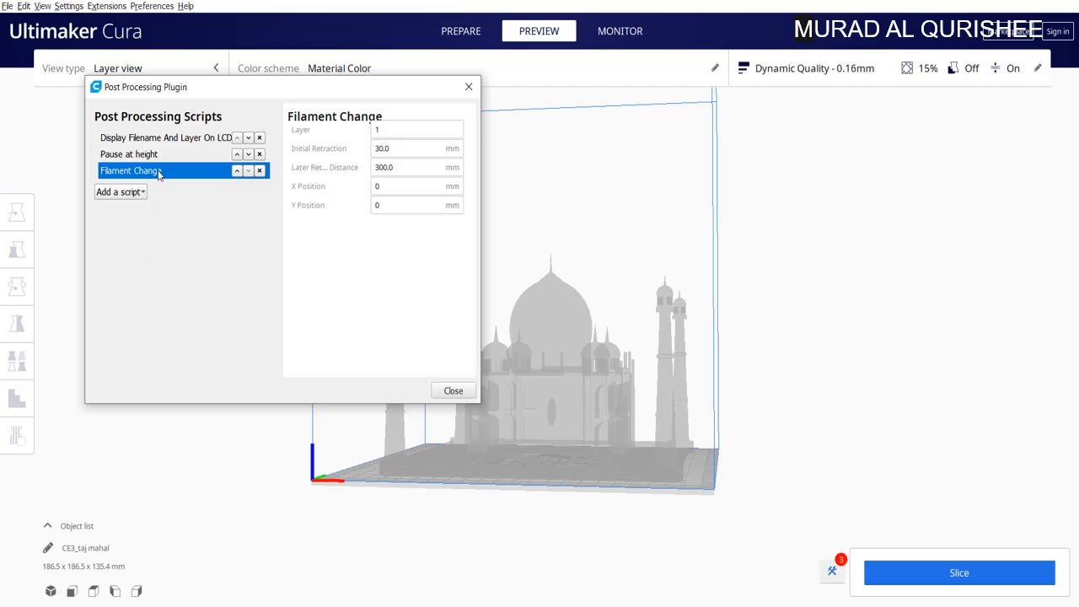
Step: Set the Filament Change script's Layer to 36, matching the Pause Layer of the Pause at height script
left_click_drag(391, 130, 375, 130)
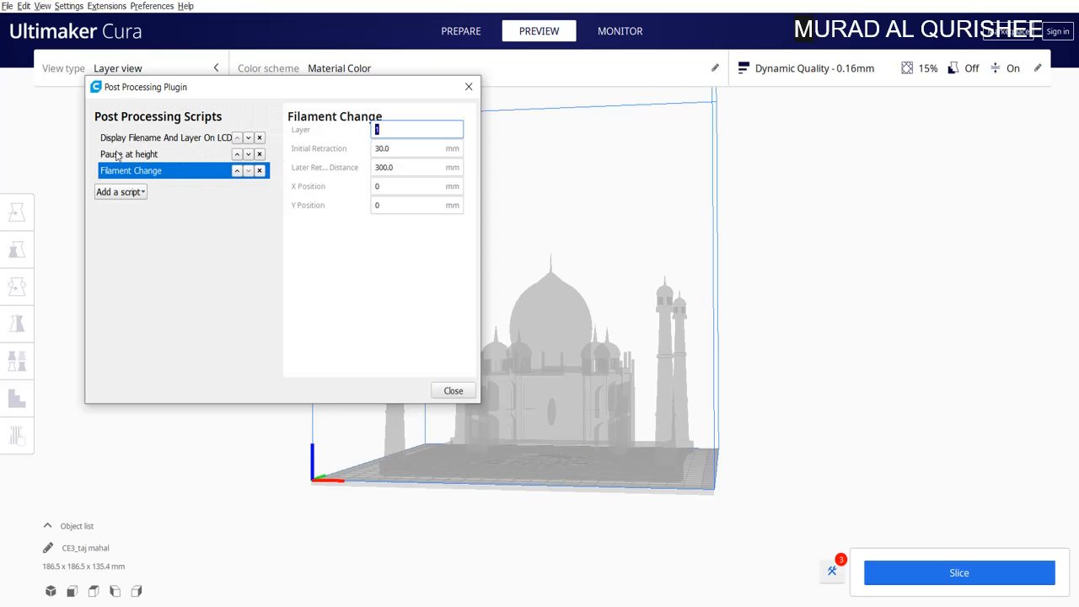
left_click(172, 160)
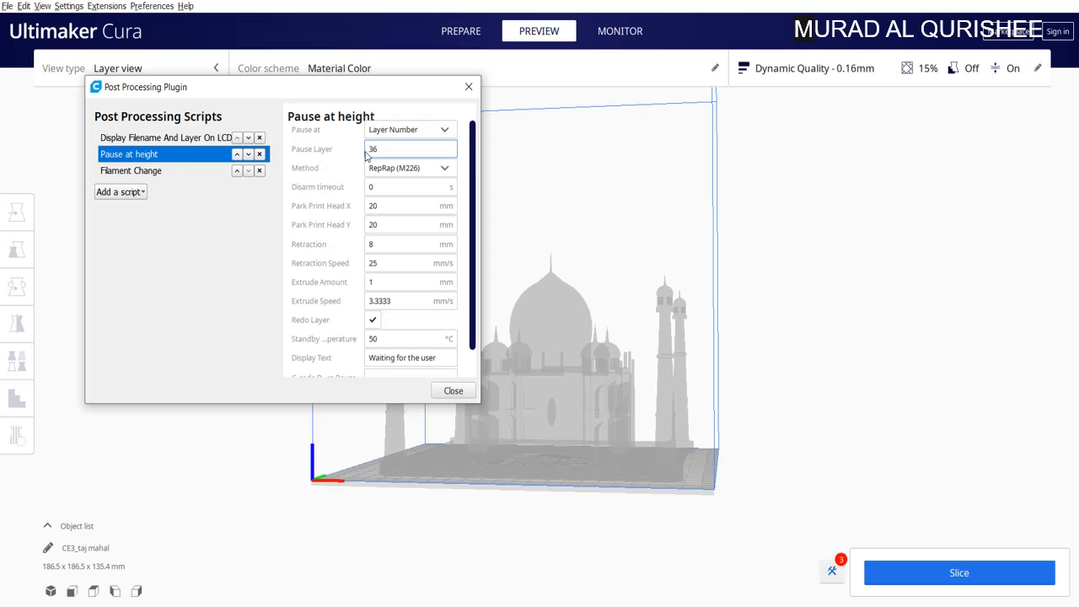
left_click(199, 173)
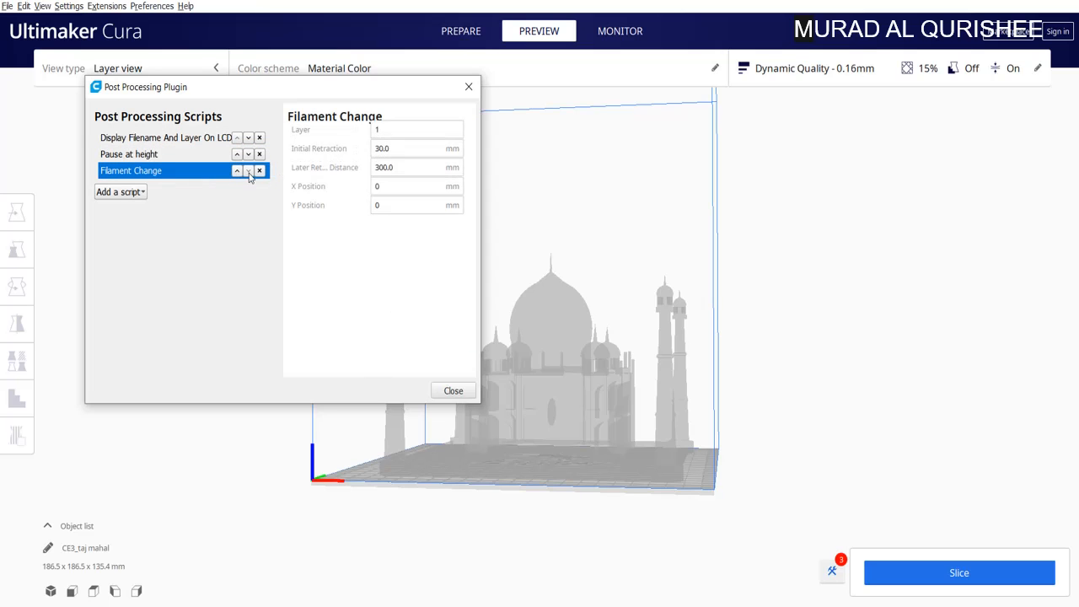
double_click(380, 130)
type("3")
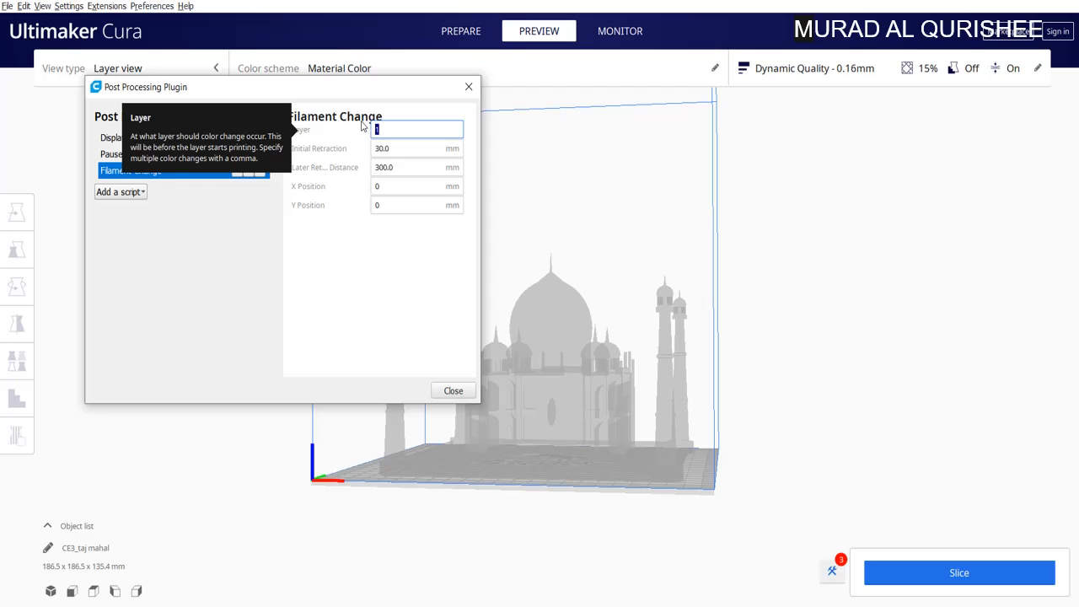
type("6")
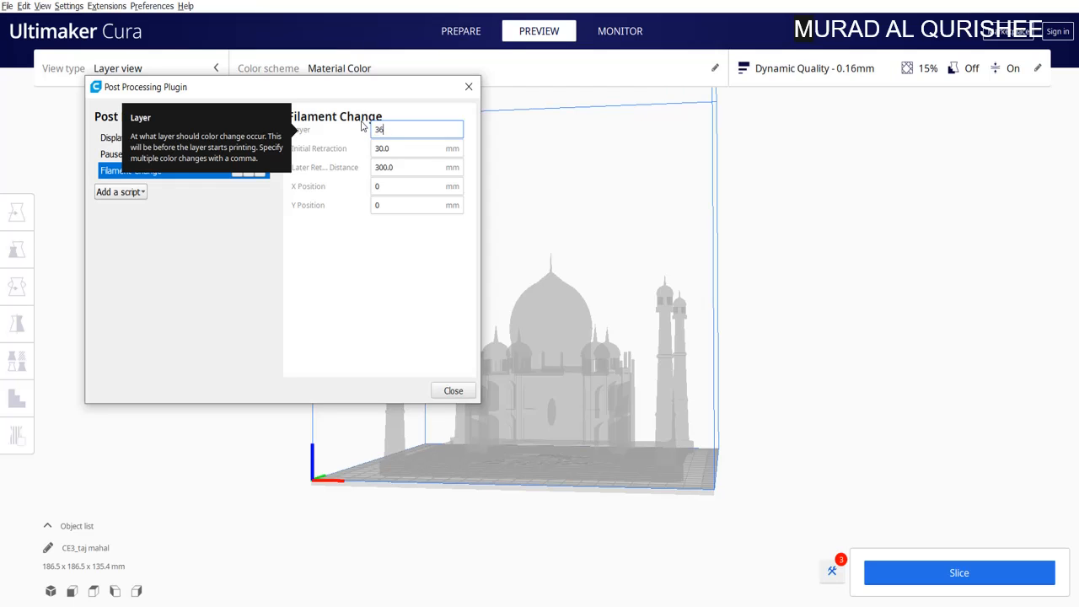
Step: Set the Filament Change script's X Position and Y Position to 20 mm each
double_click(381, 183)
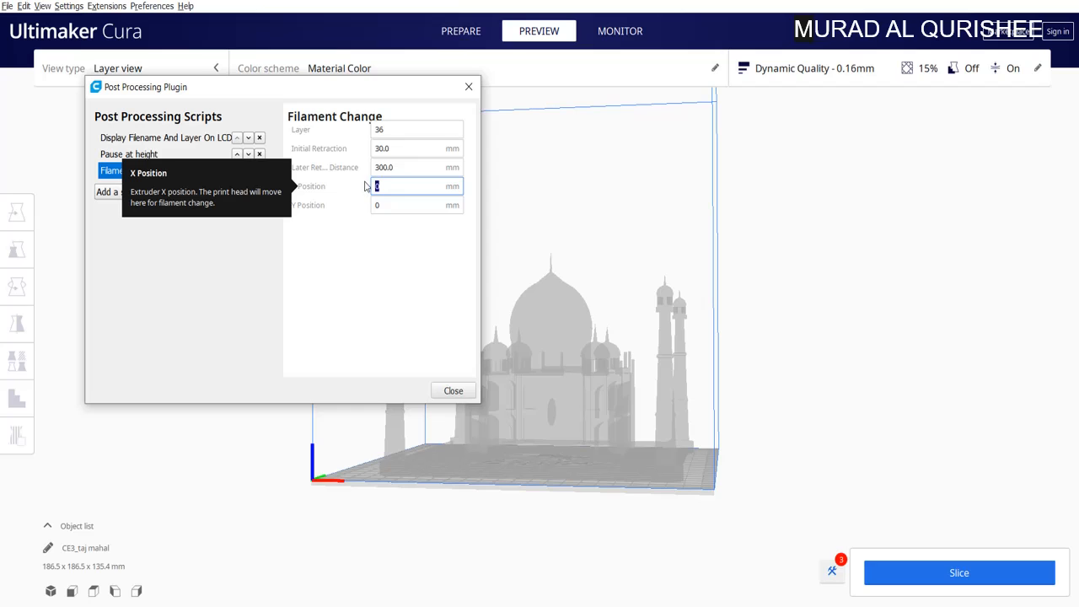
type("20")
key("Tab")
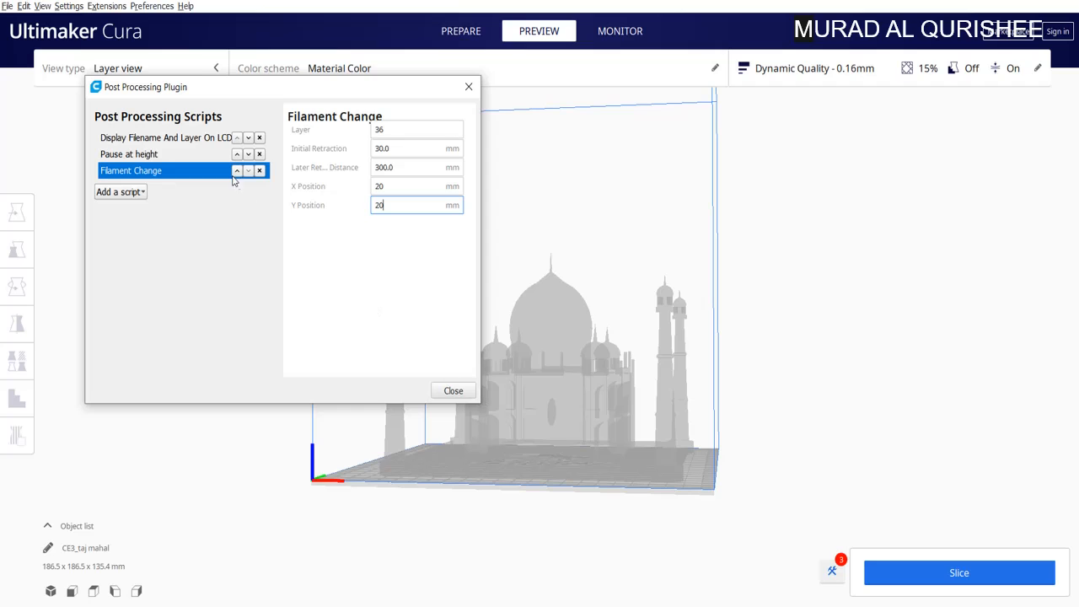
Step: Review the Pause at height and Filament Change script settings, then close the post-processing window
left_click(135, 154)
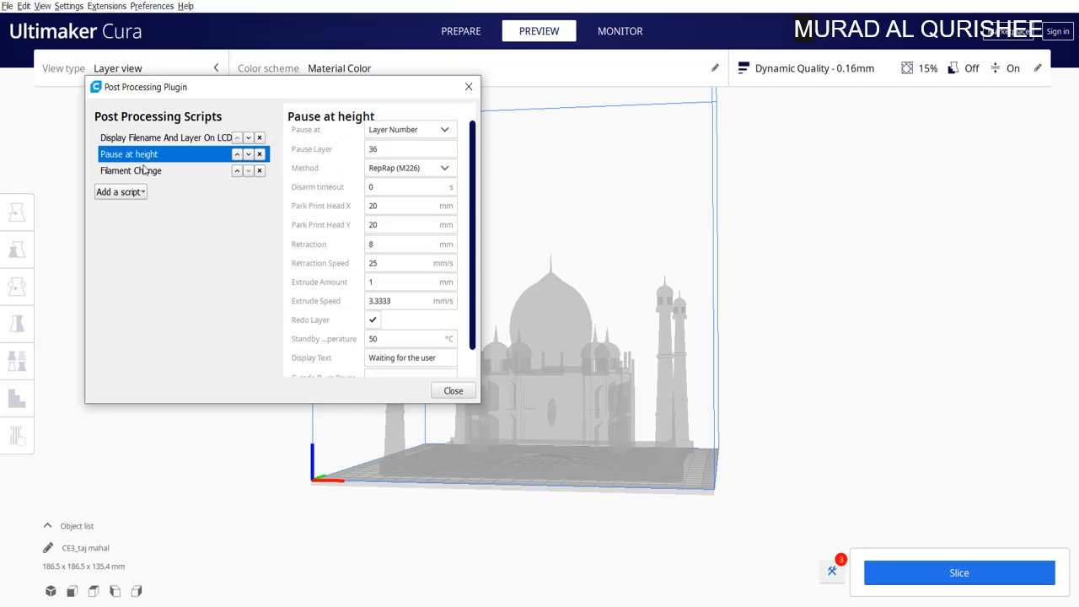
left_click(139, 171)
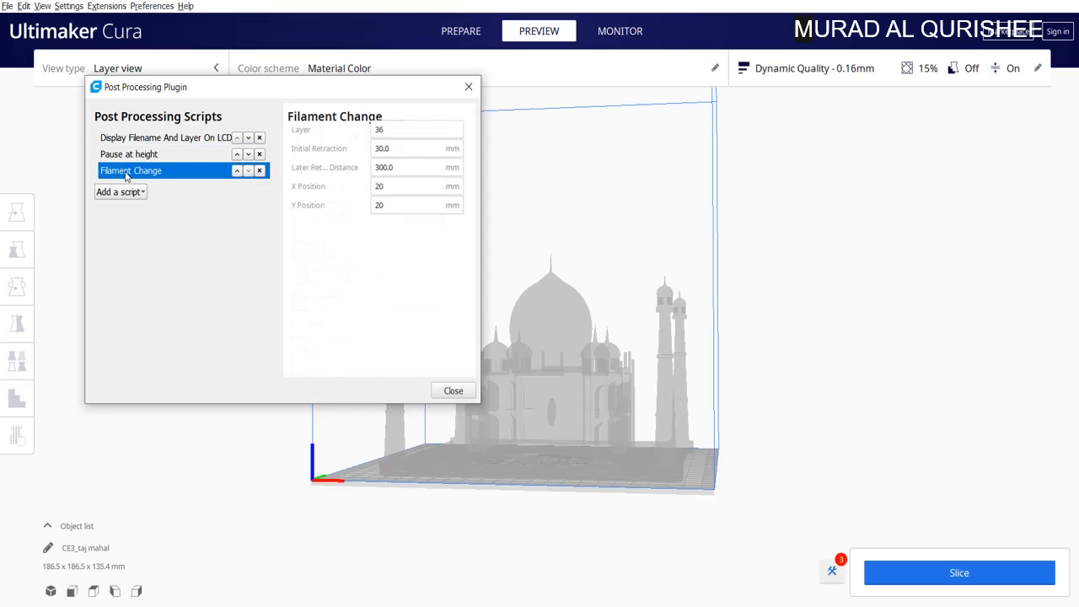
left_click(456, 393)
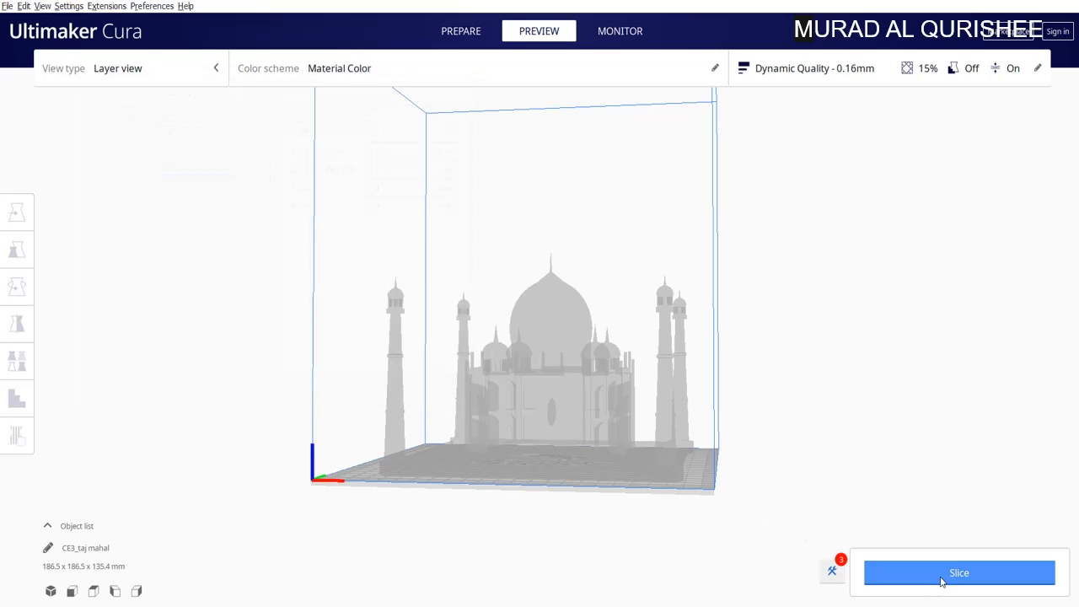
left_click(831, 573)
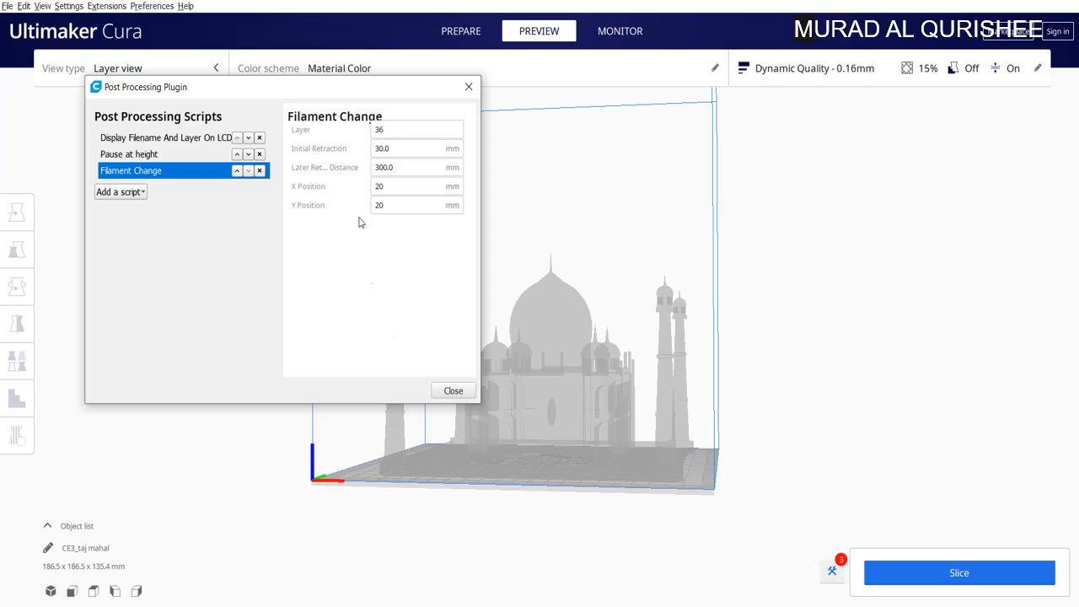
left_click(469, 87)
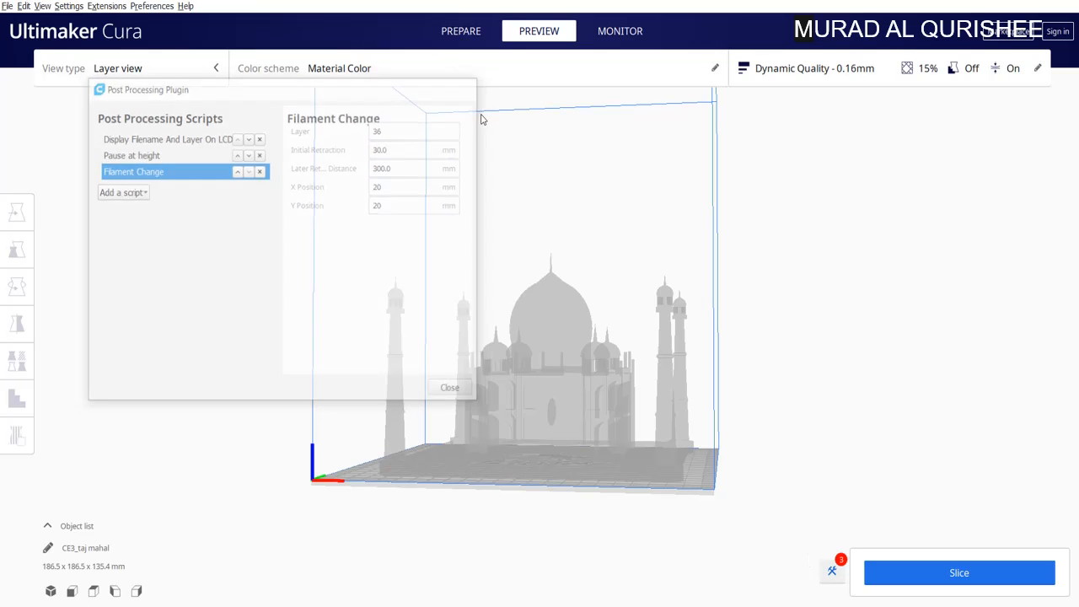
Step: Start slicing the Taj Mahal model with the post-processing scripts applied and select the model
left_click(910, 579)
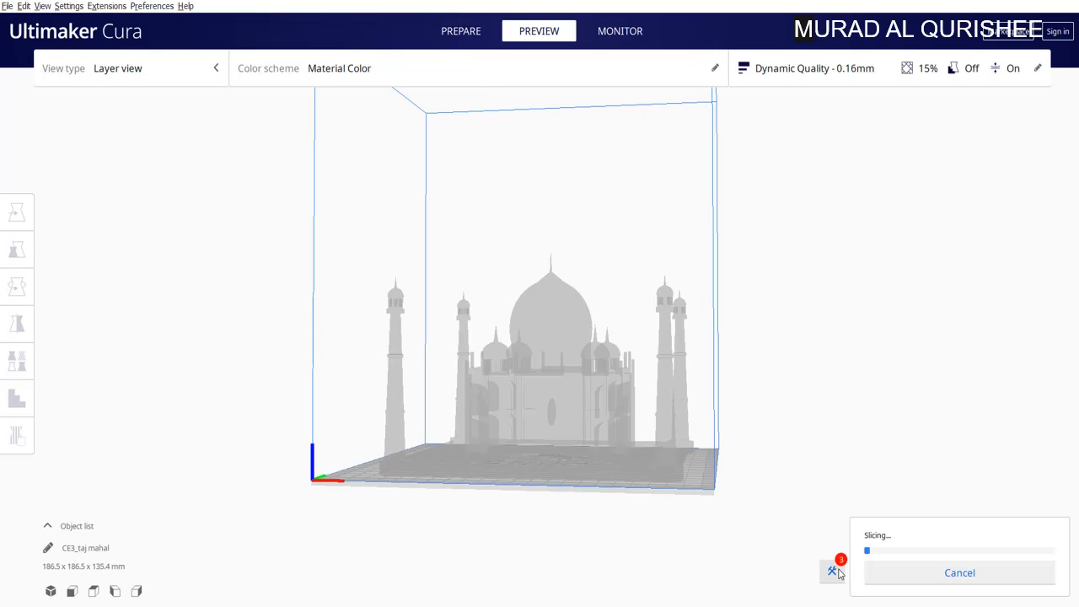
left_click(533, 376)
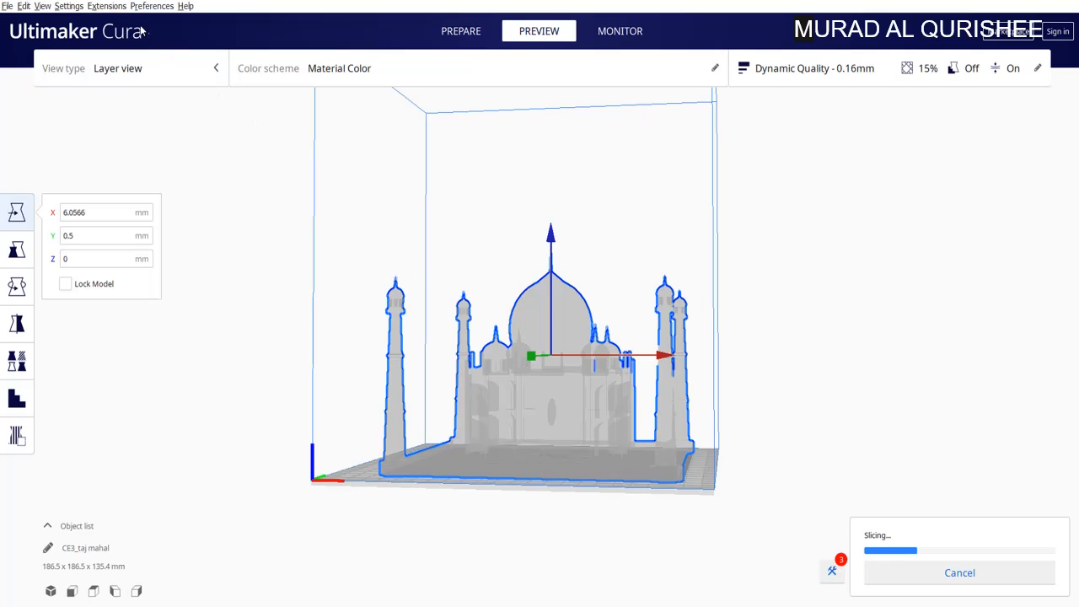
Step: Remove the Pause at height and Filament Change scripts, keeping only Display Filename And Layer On LCD, and close the post-processing window
left_click(108, 7)
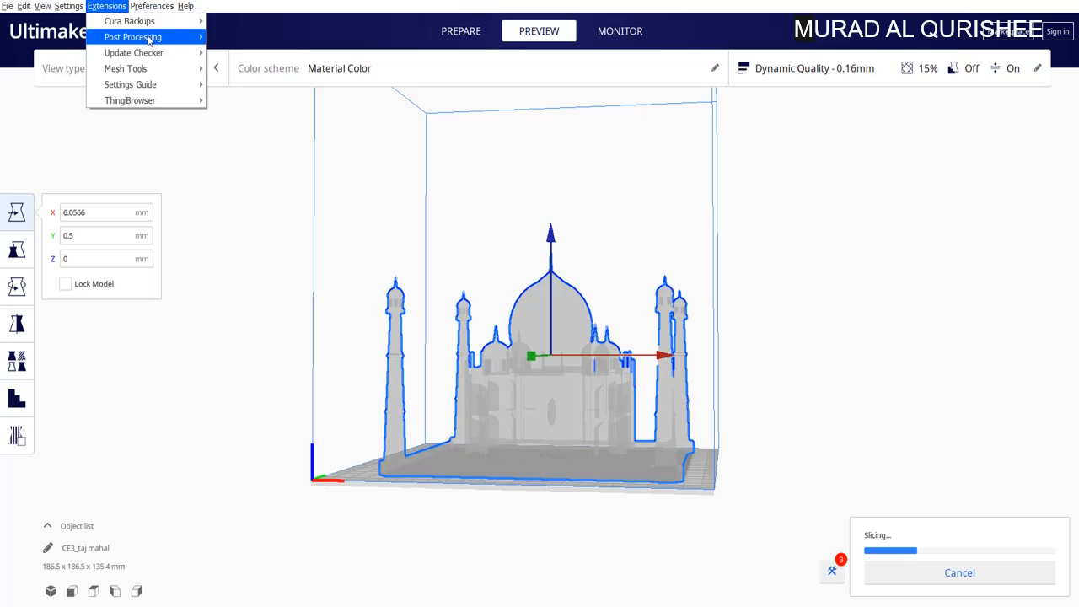
mouse_move(154, 37)
left_click(245, 38)
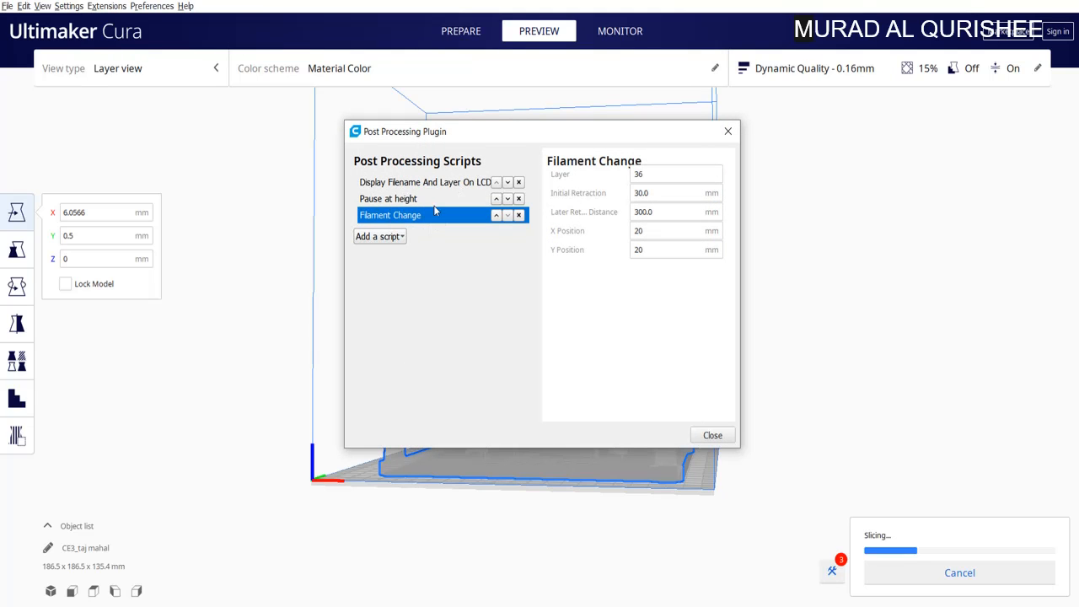
left_click(519, 199)
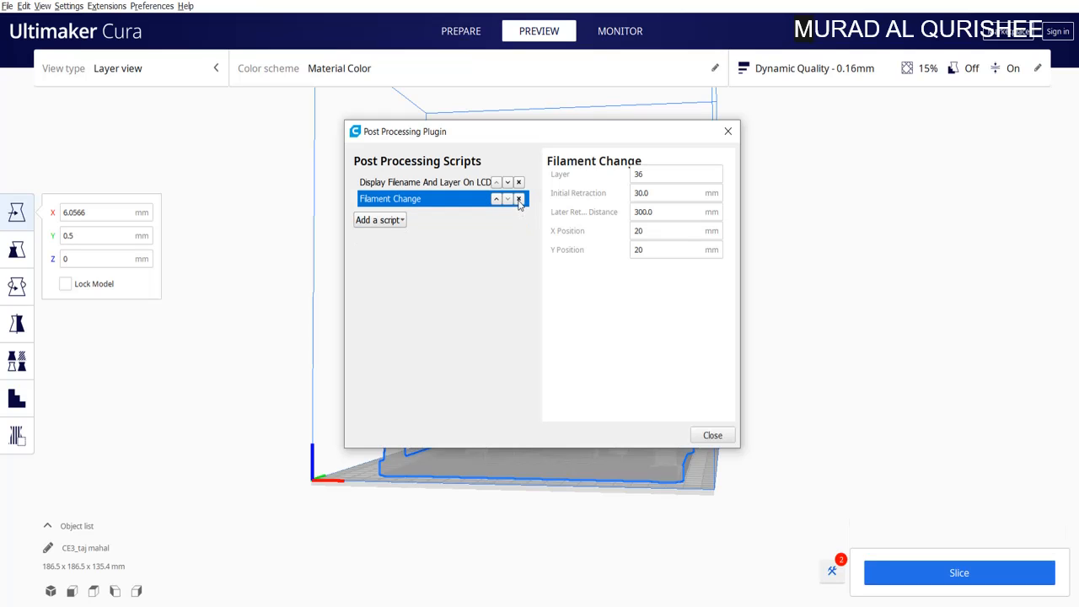
left_click(520, 199)
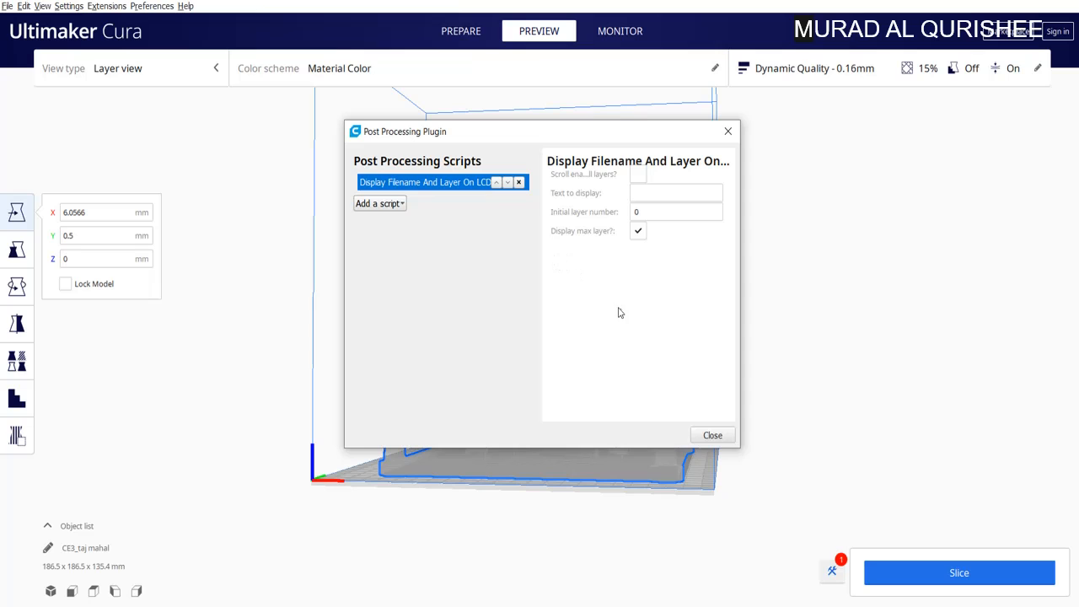
left_click(713, 436)
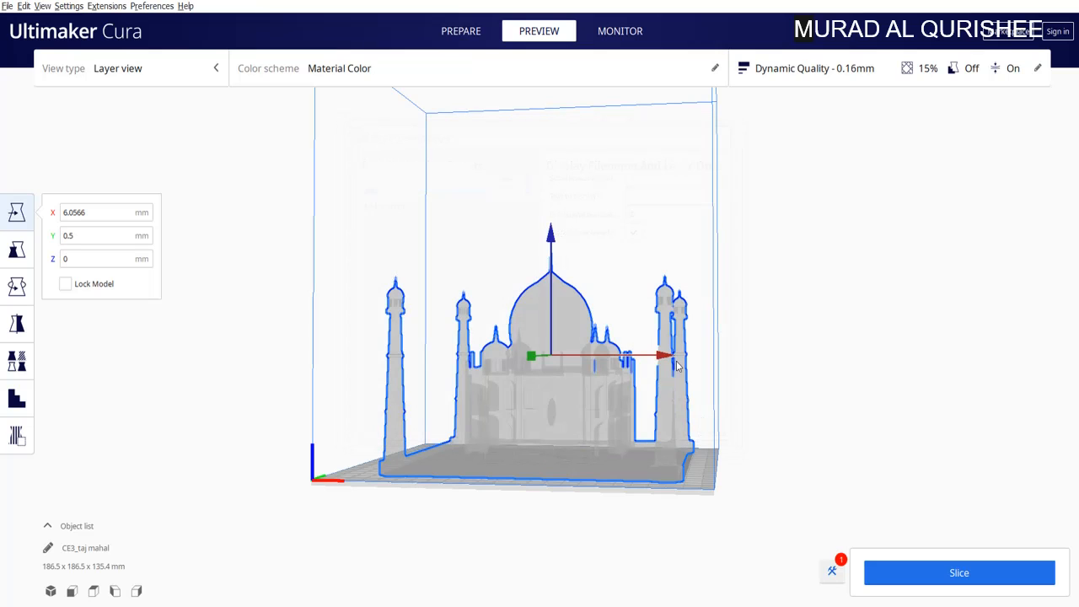